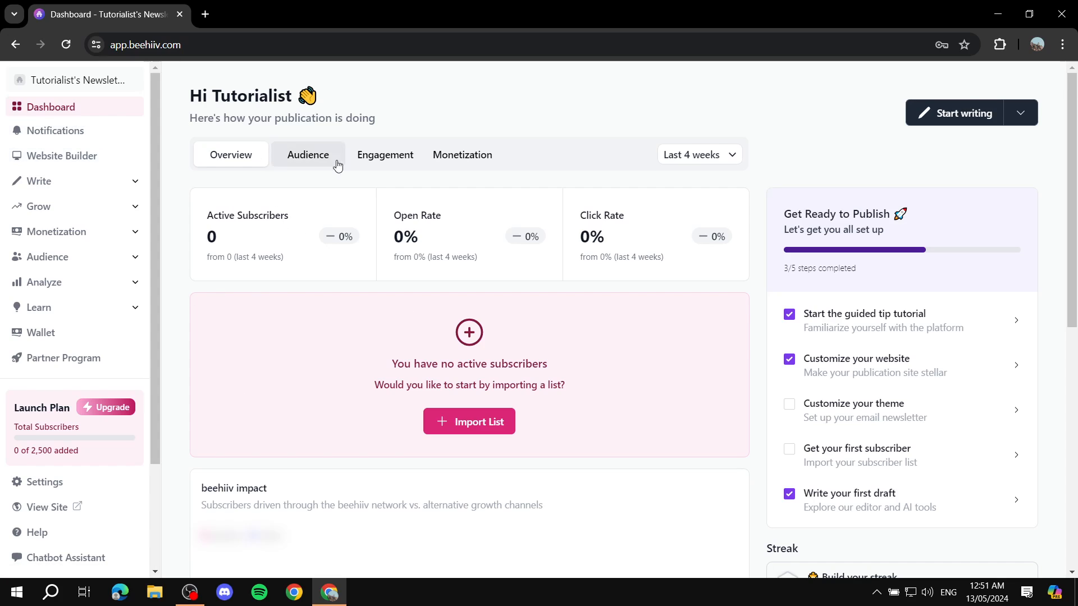
- Look over the dashboard overview and the subscriber import page, ending back on the dashboard
scroll(447, 203, down, 3)
scroll(448, 204, up, 3)
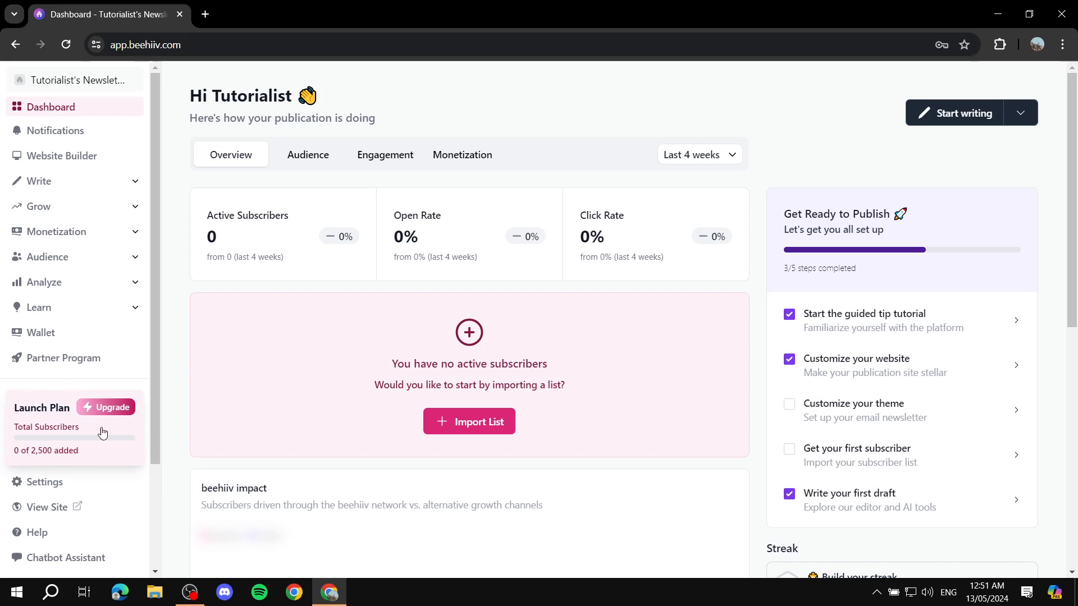
click(489, 432)
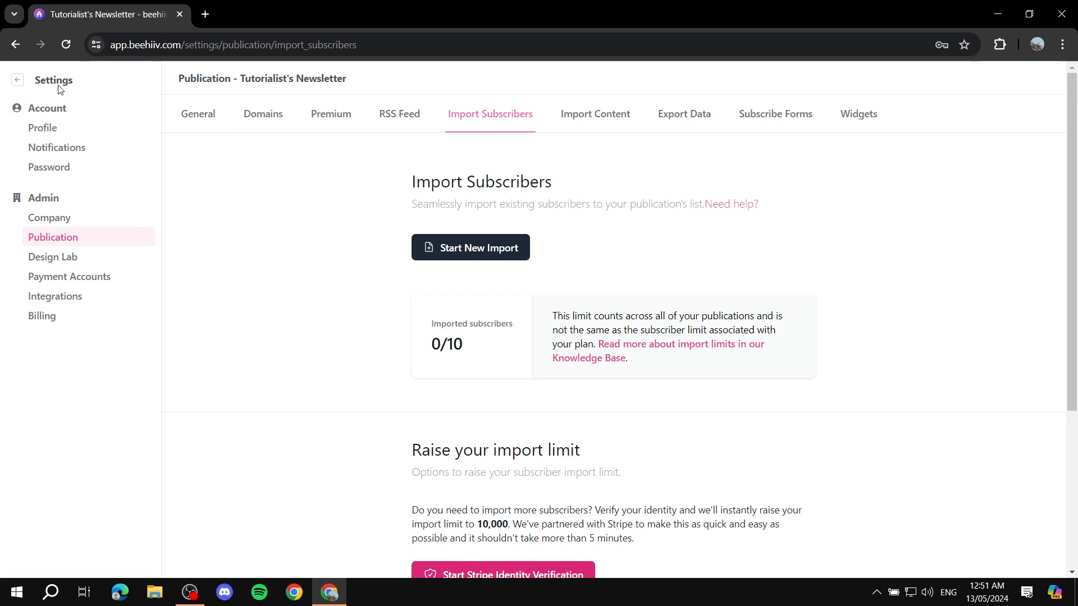
click(16, 80)
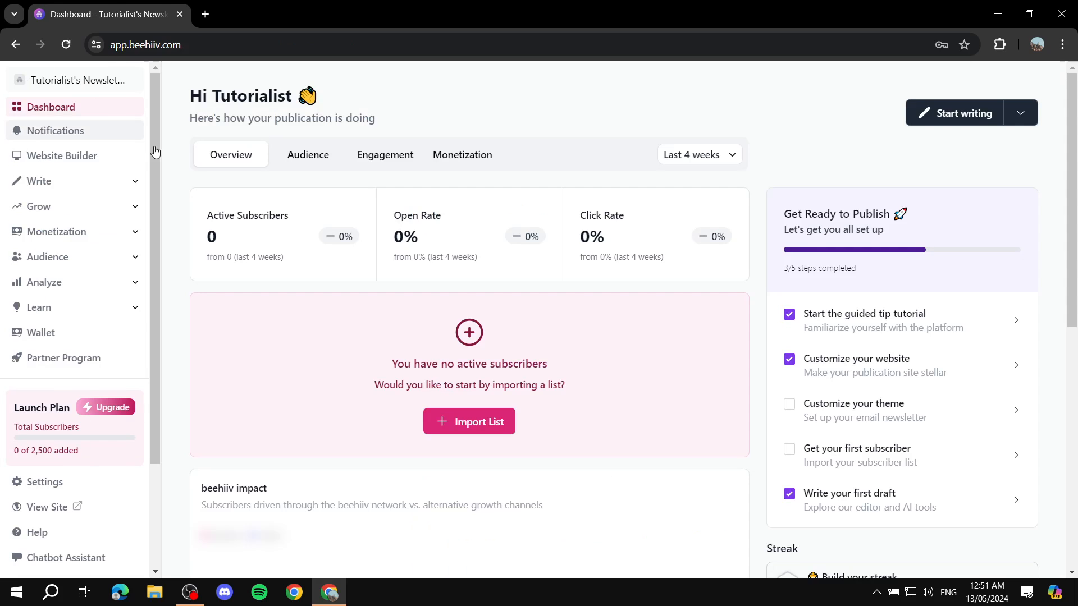
- Open the account settings and examine the company's general information and its publications list
click(43, 483)
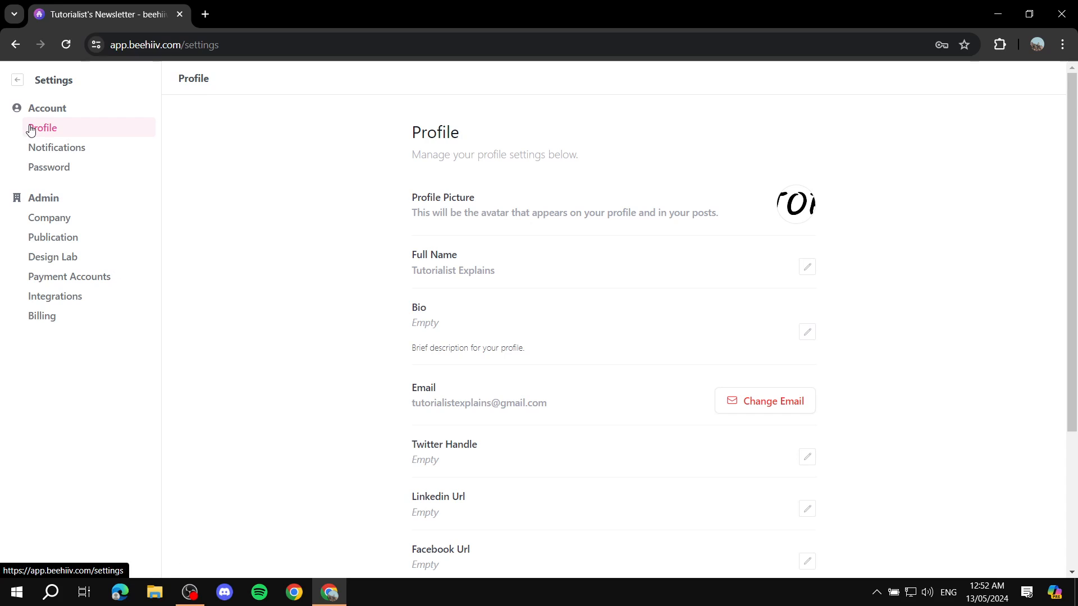
click(51, 236)
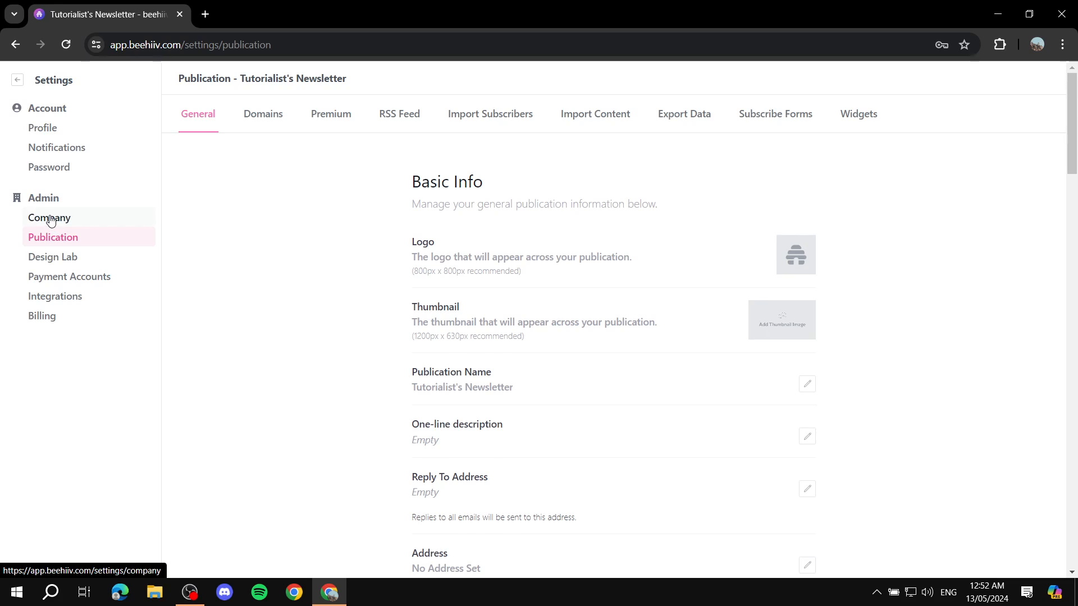
click(50, 219)
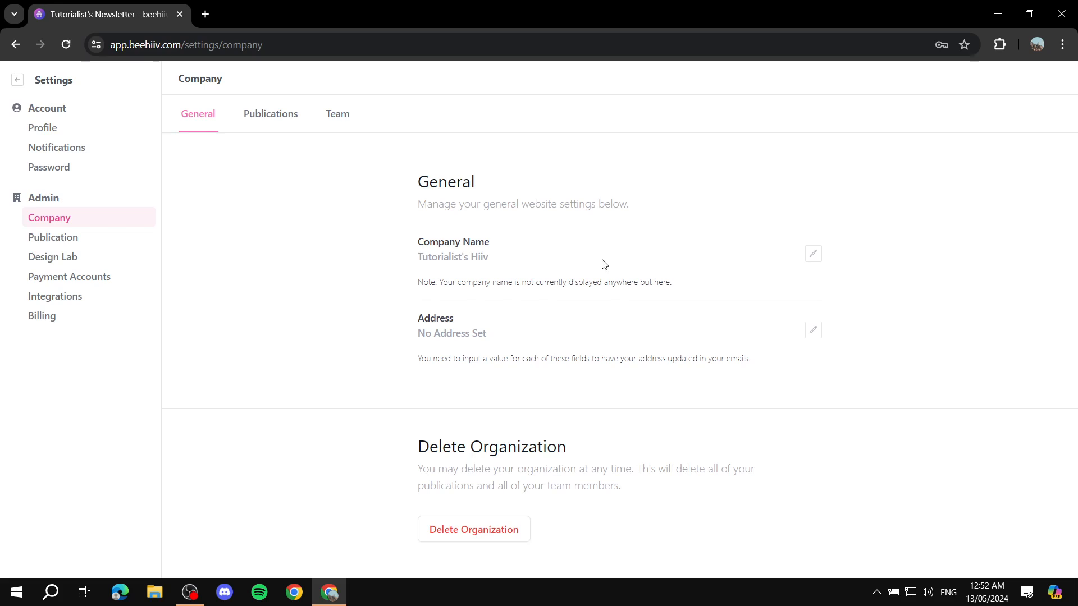
click(278, 120)
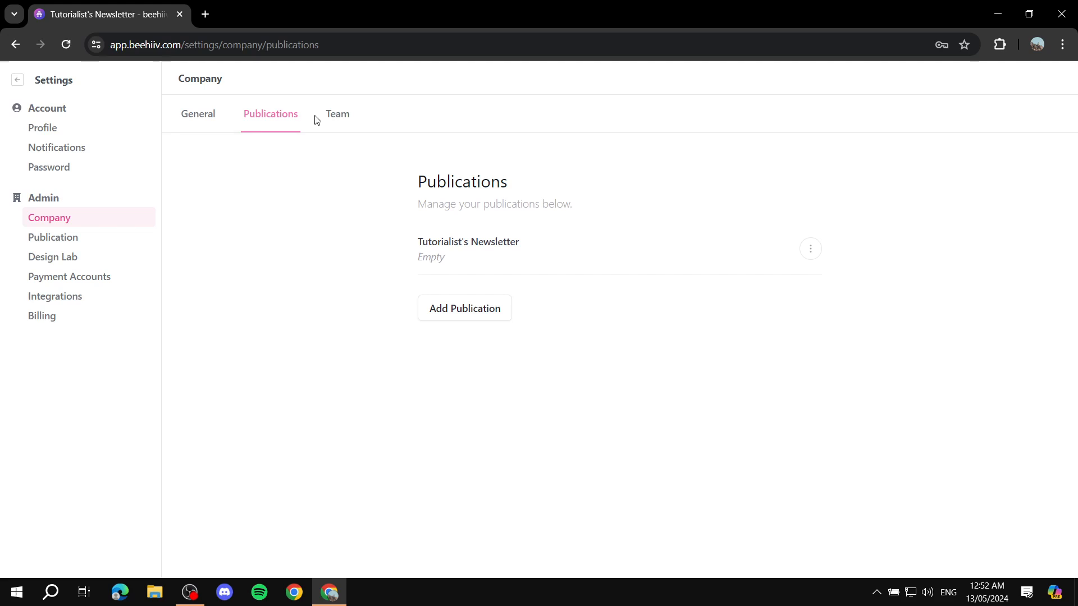
click(179, 124)
- Examine the publication's basic info settings from the logo to private branding, and return to the dashboard
click(65, 237)
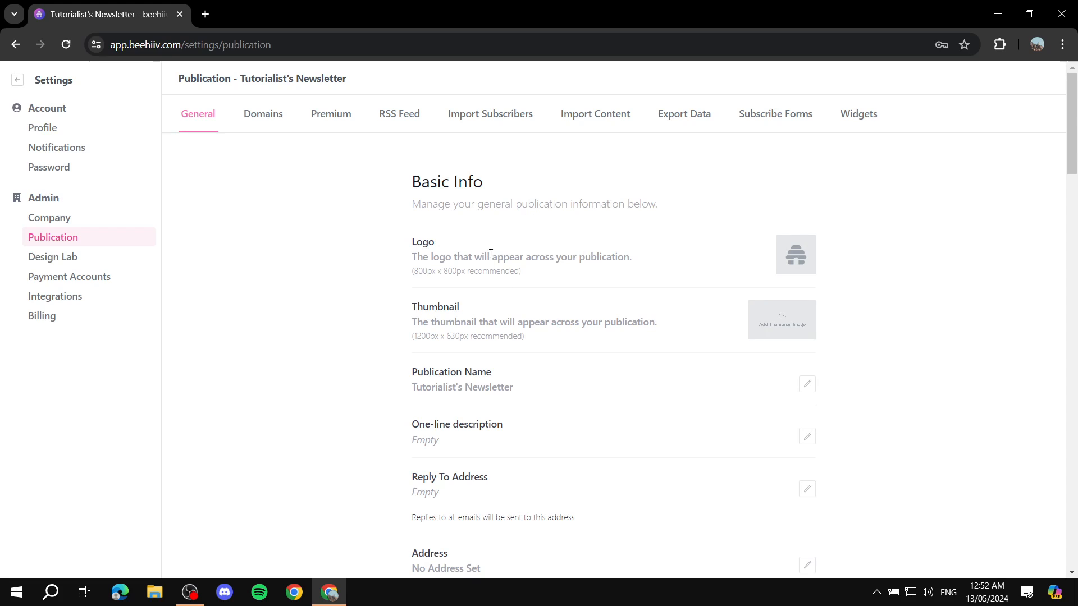
scroll(605, 231, down, 5)
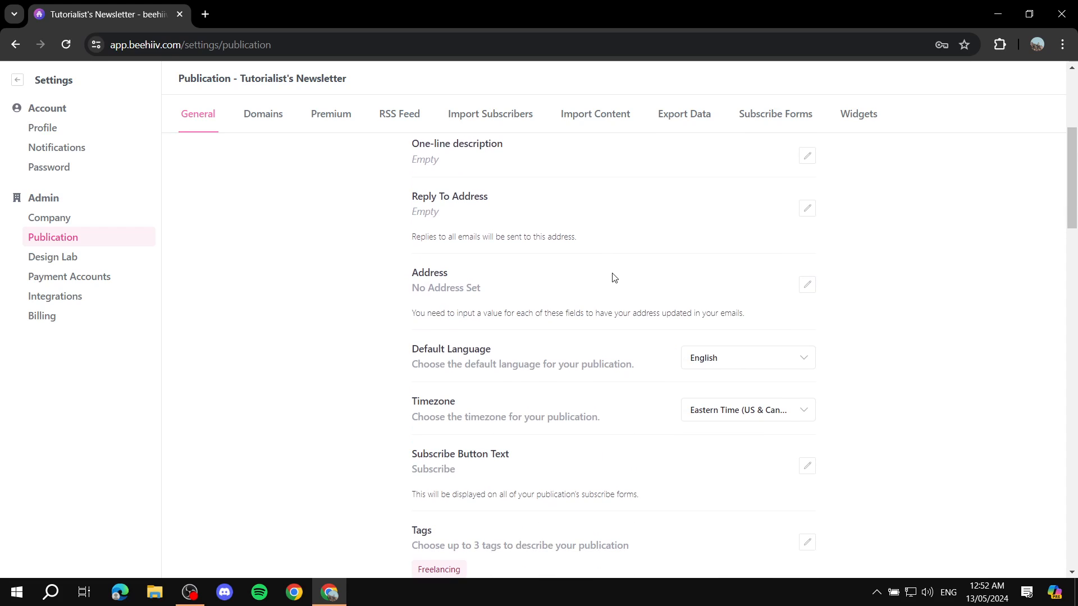
scroll(614, 277, down, 8)
scroll(574, 247, up, 2)
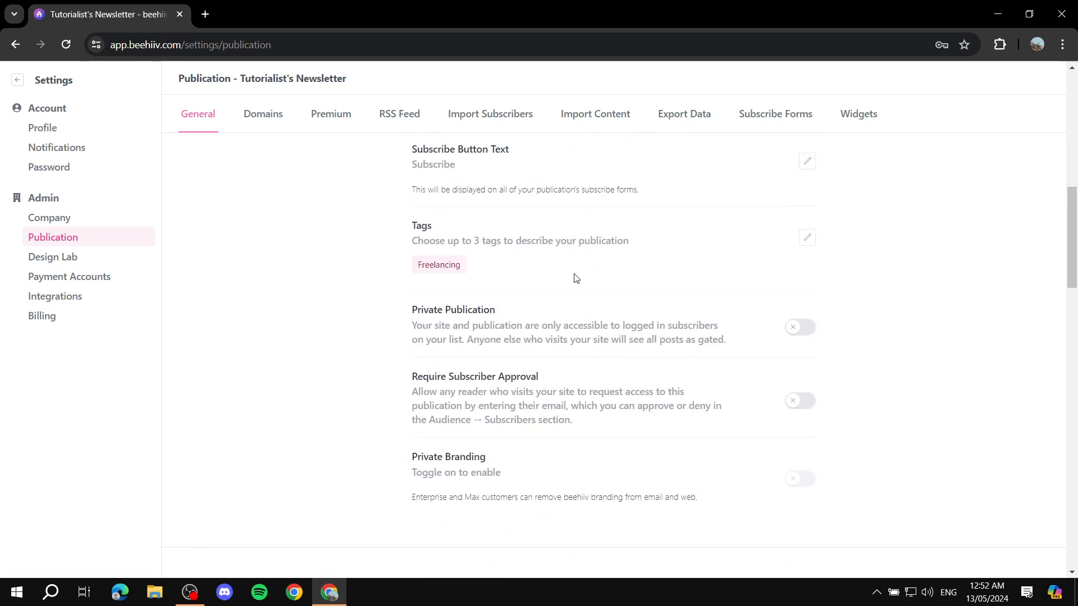
scroll(574, 278, up, 10)
click(272, 115)
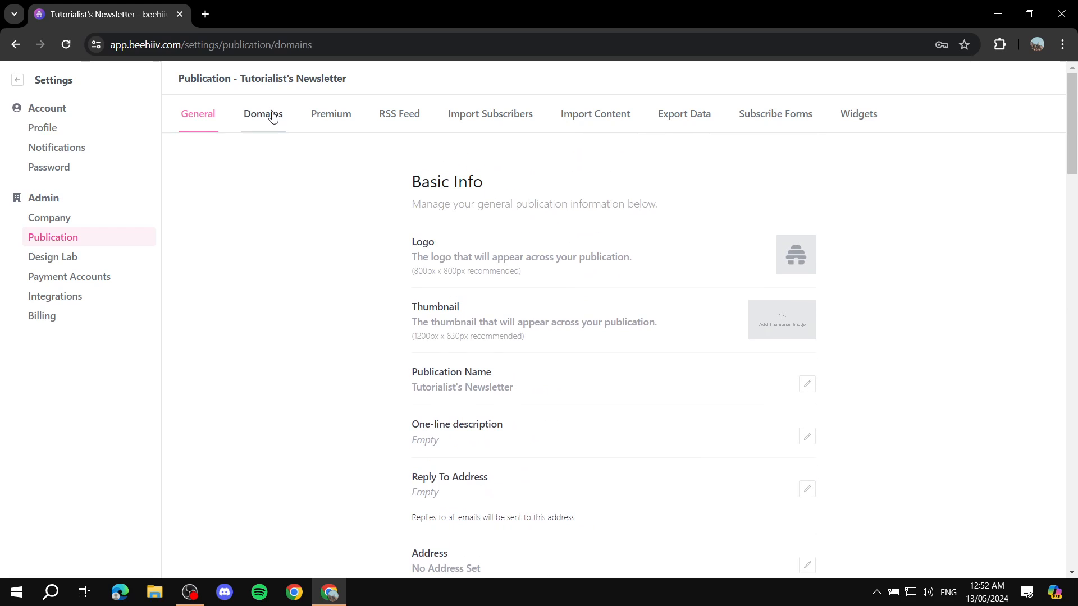
click(201, 115)
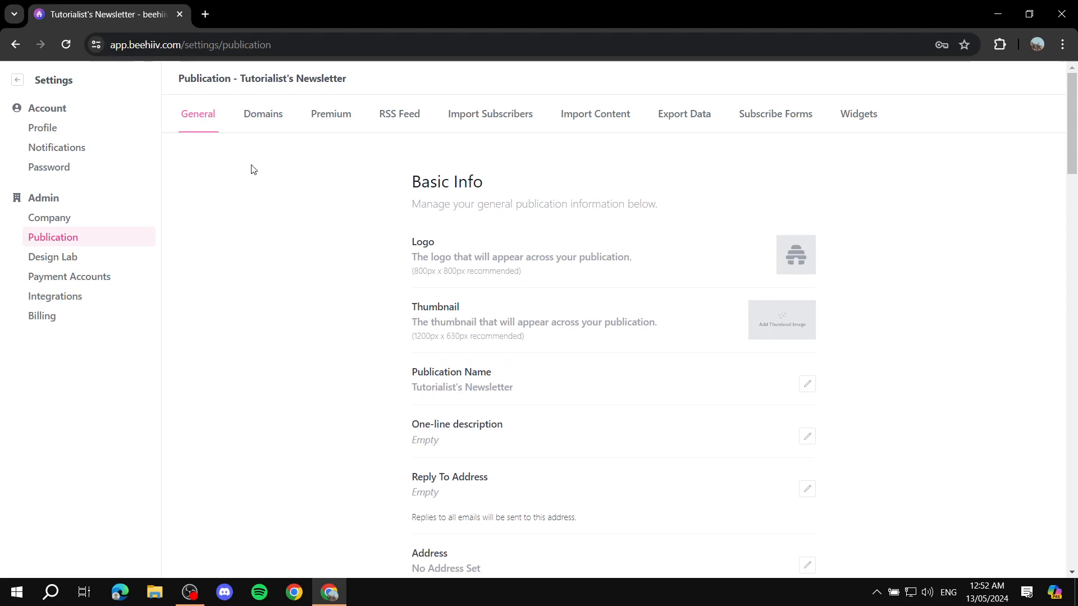
click(17, 80)
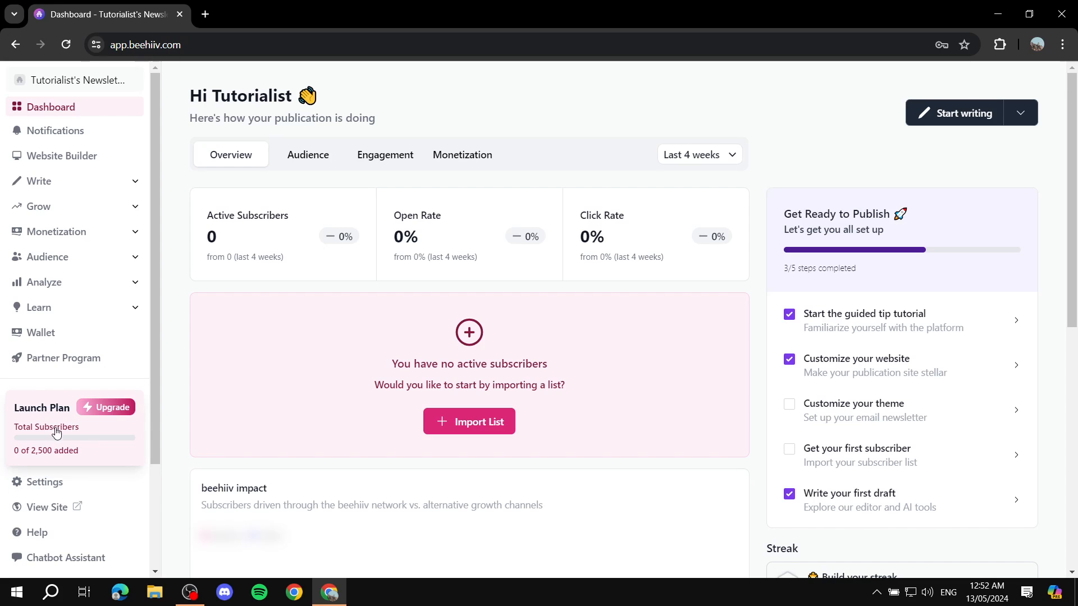
- Reopen the publication's general settings and examine them all the way through the UTM analytics options
click(34, 481)
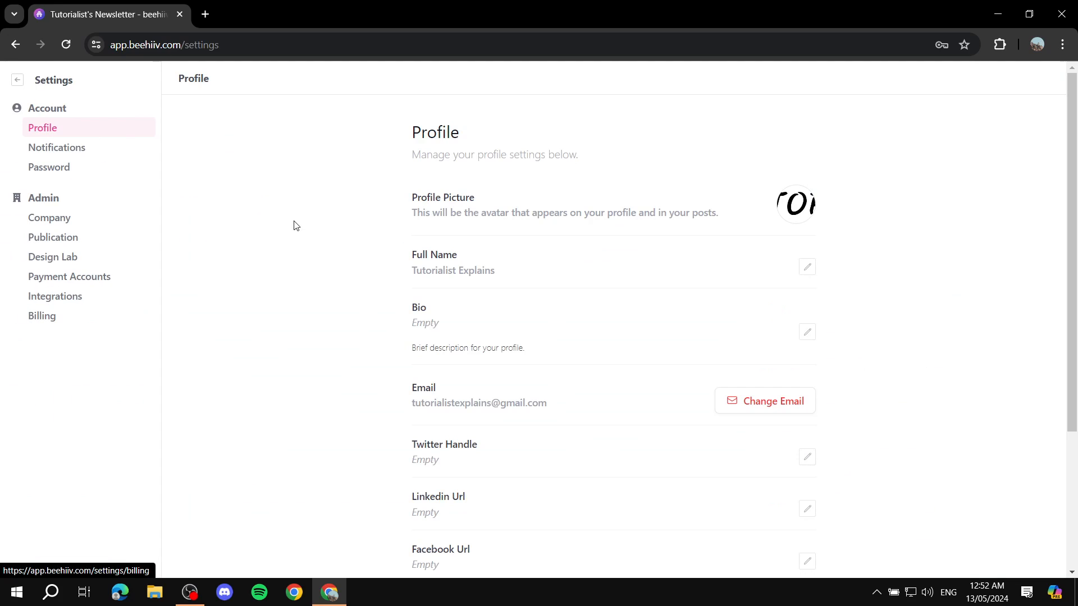
click(65, 236)
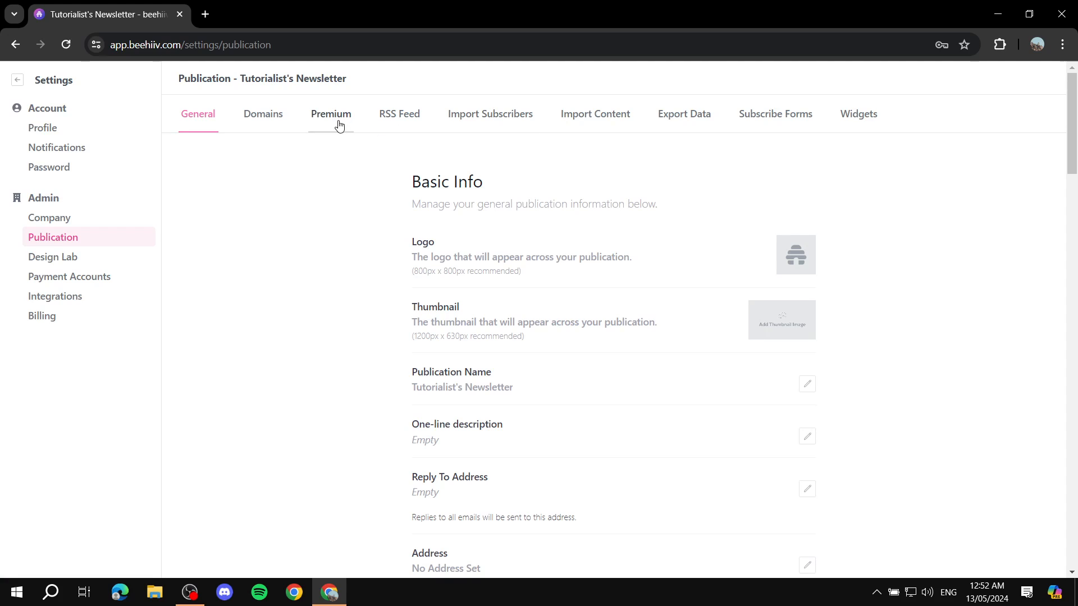
scroll(693, 257, down, 20)
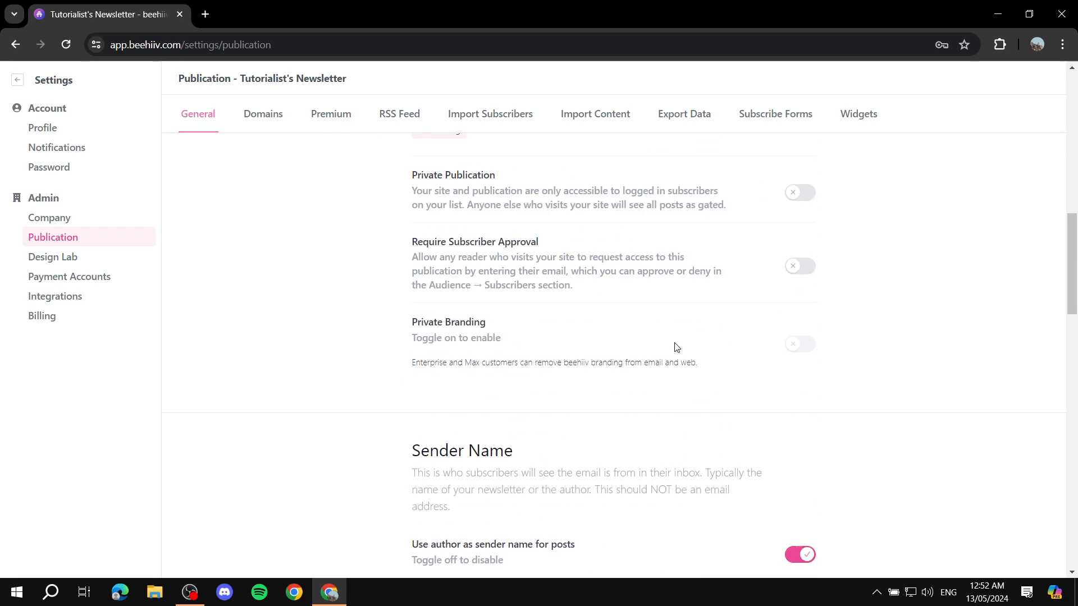
scroll(660, 333, down, 10)
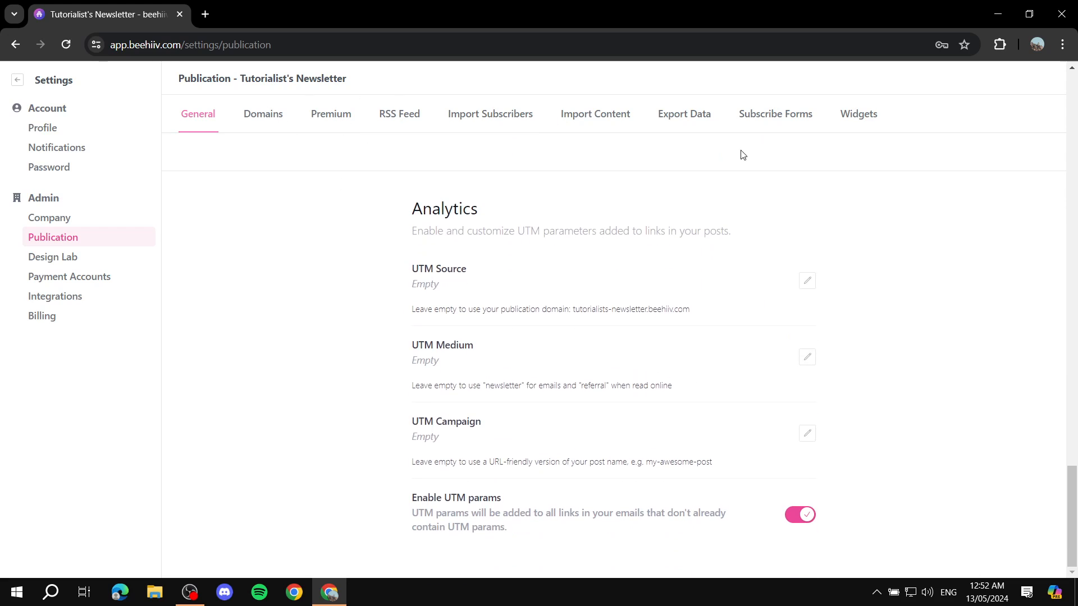
scroll(798, 231, up, 6)
scroll(797, 234, up, 20)
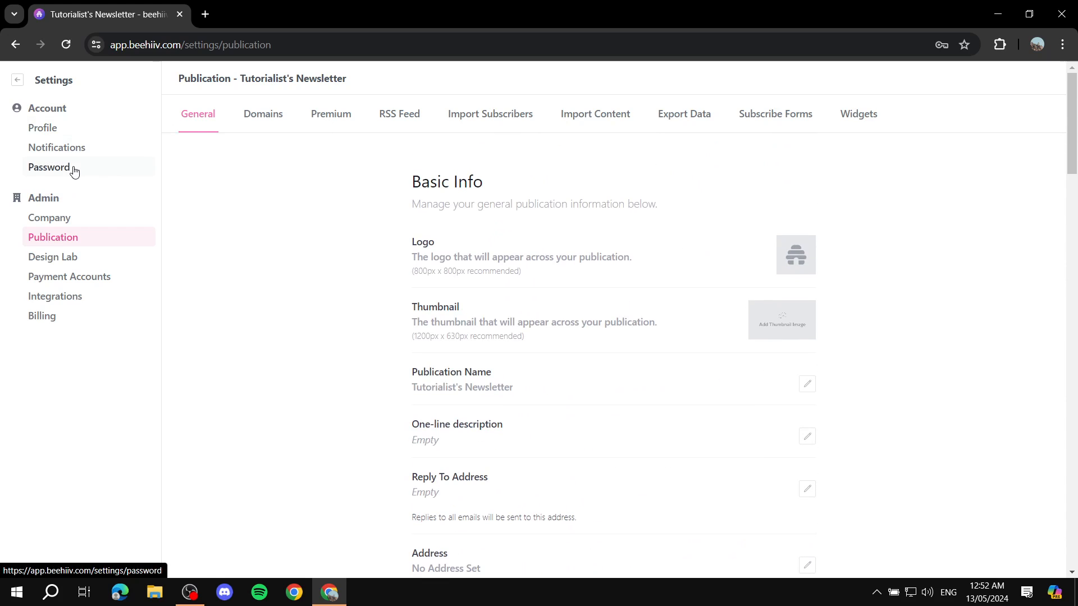
- View the post theme's background options in the Design Lab and exit to the dashboard without saving
click(55, 258)
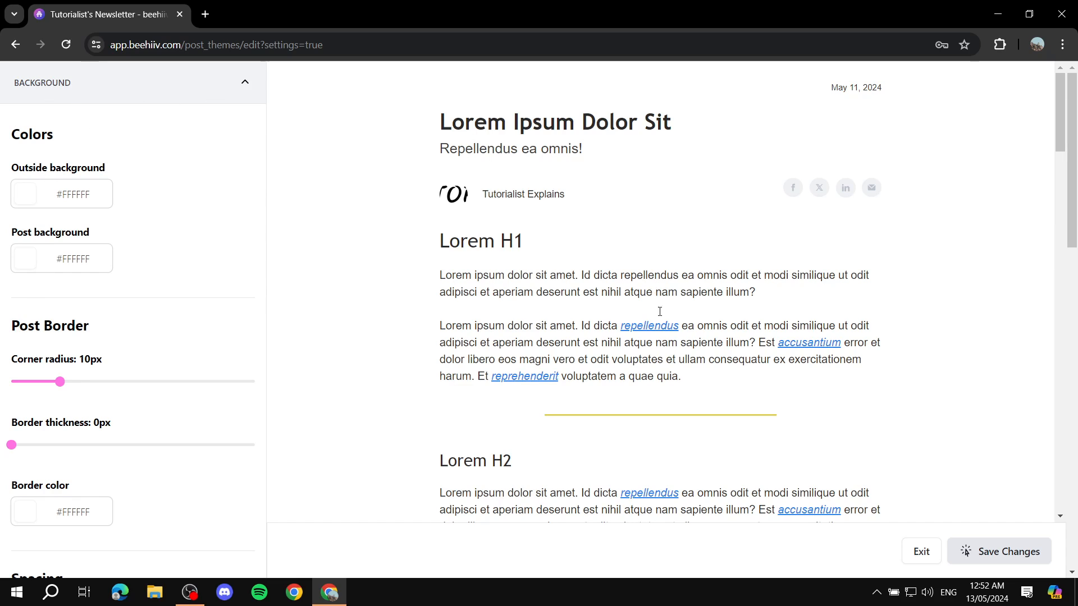
click(925, 552)
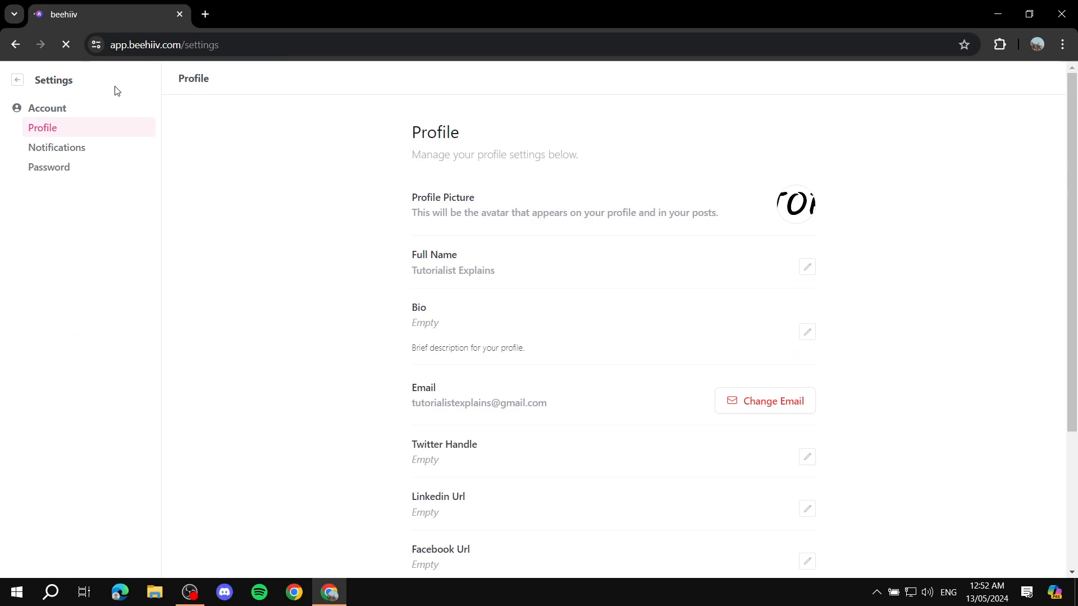
click(17, 80)
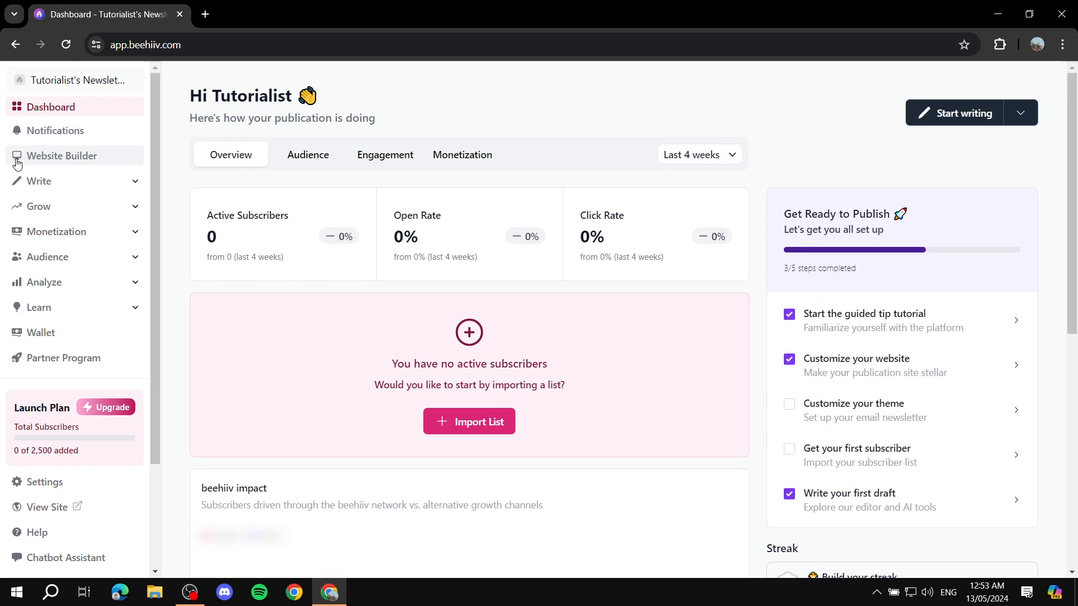
- Open the Website Builder and examine the newsletter's home page preview from the header to the footer
click(68, 161)
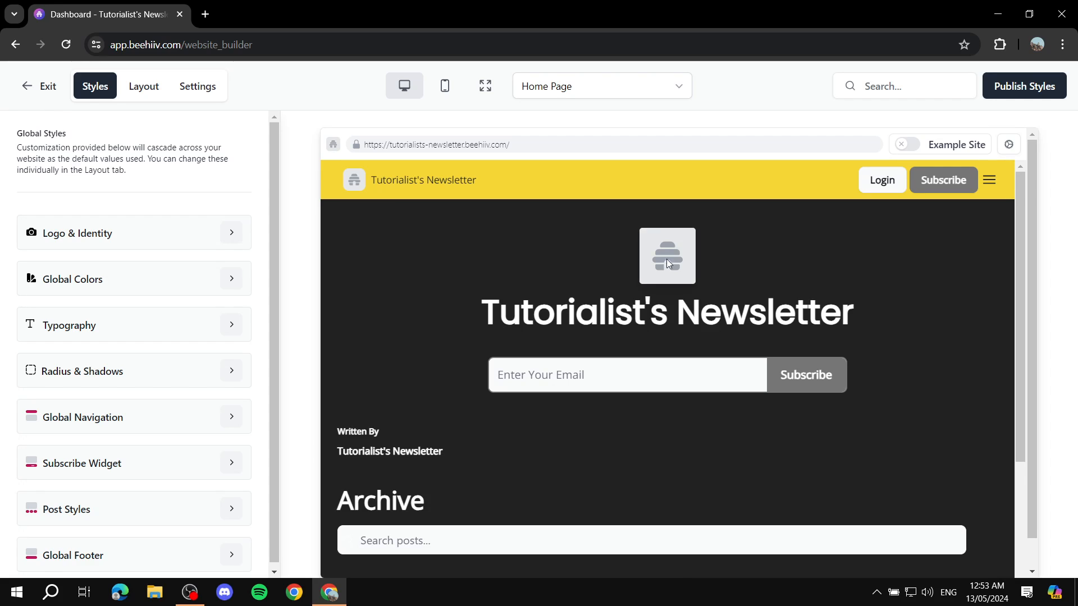
scroll(824, 258, down, 4)
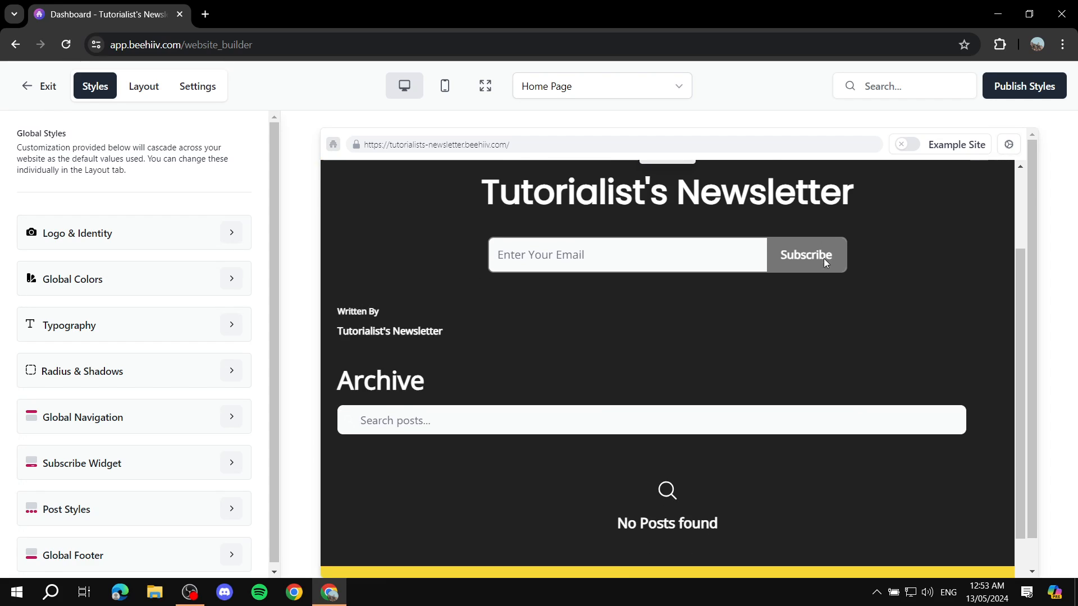
scroll(618, 278, up, 1)
scroll(580, 320, up, 3)
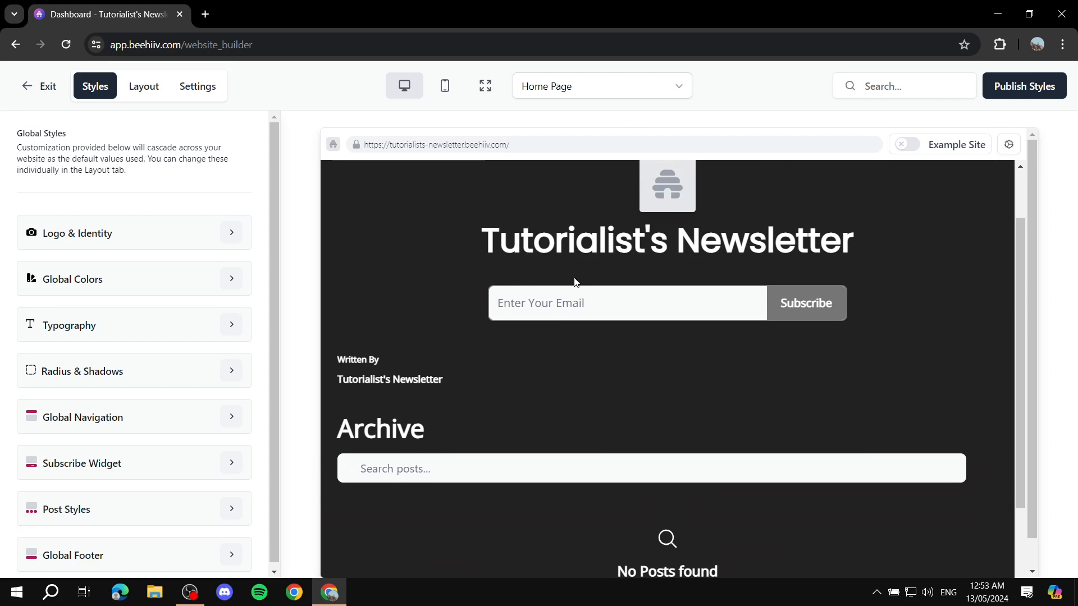
scroll(584, 253, down, 3)
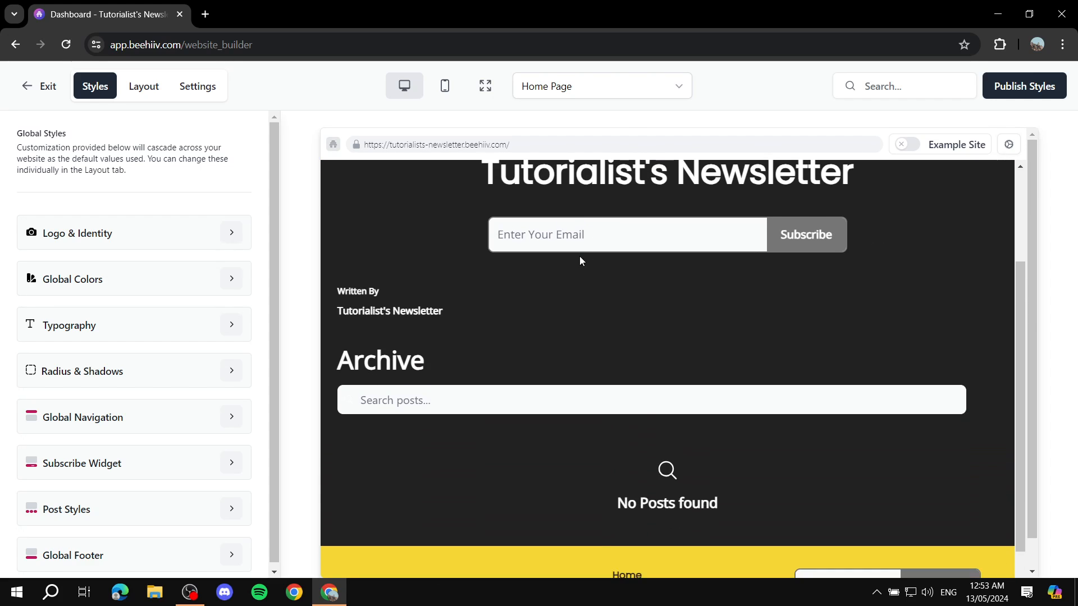
scroll(579, 256, up, 3)
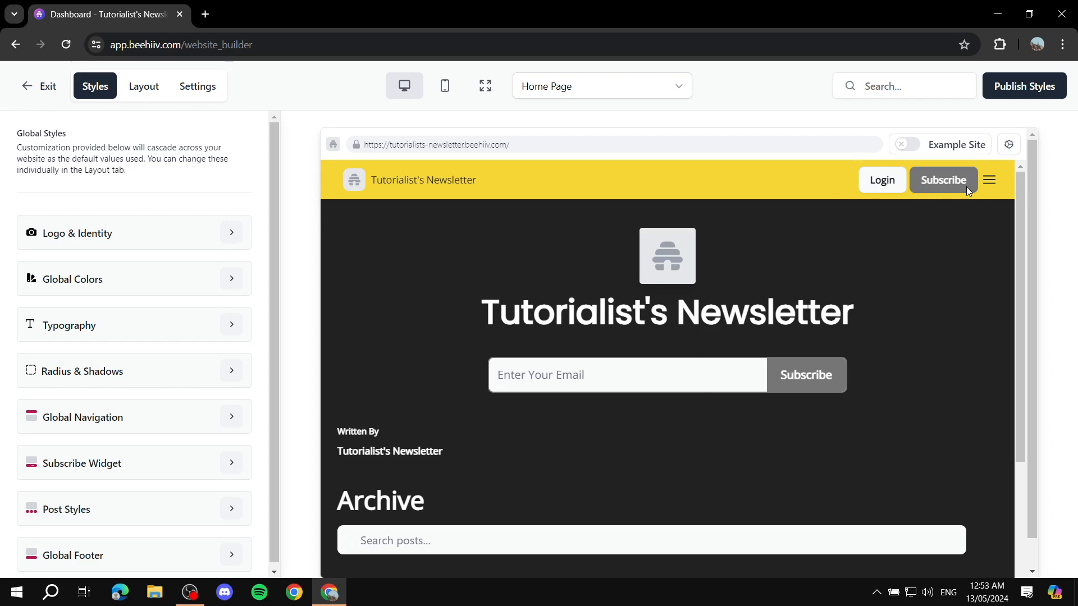
scroll(666, 381, down, 3)
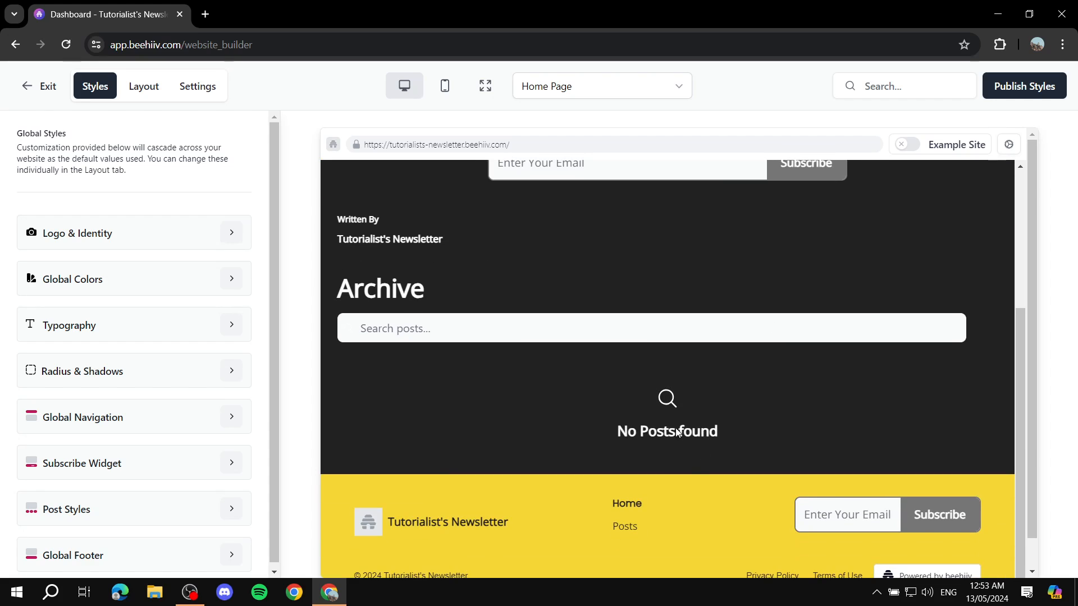
scroll(650, 421, down, 1)
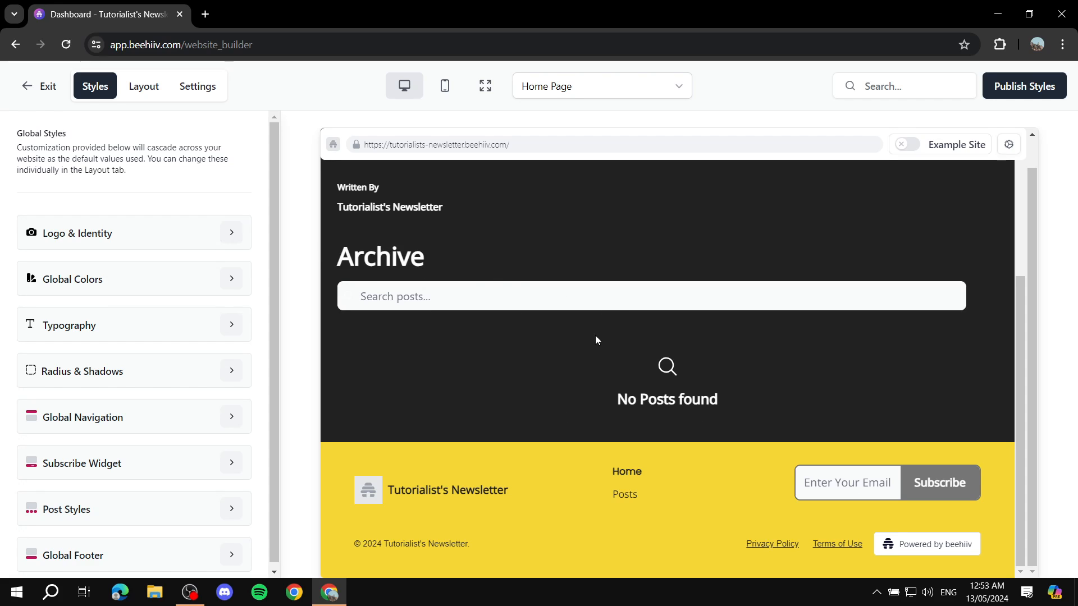
scroll(595, 339, up, 4)
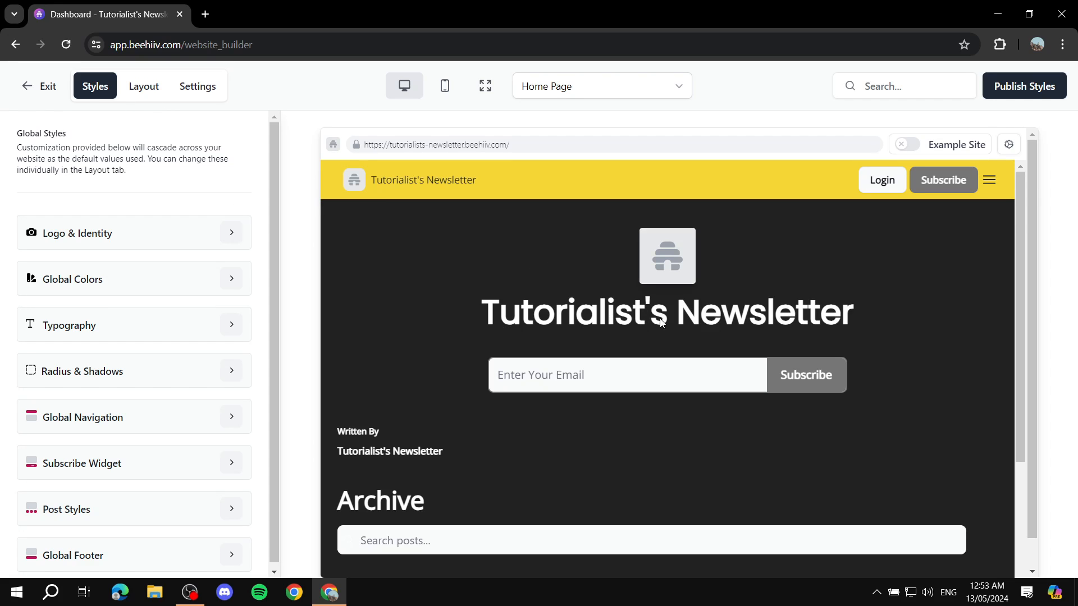
scroll(632, 272, down, 4)
scroll(601, 315, up, 4)
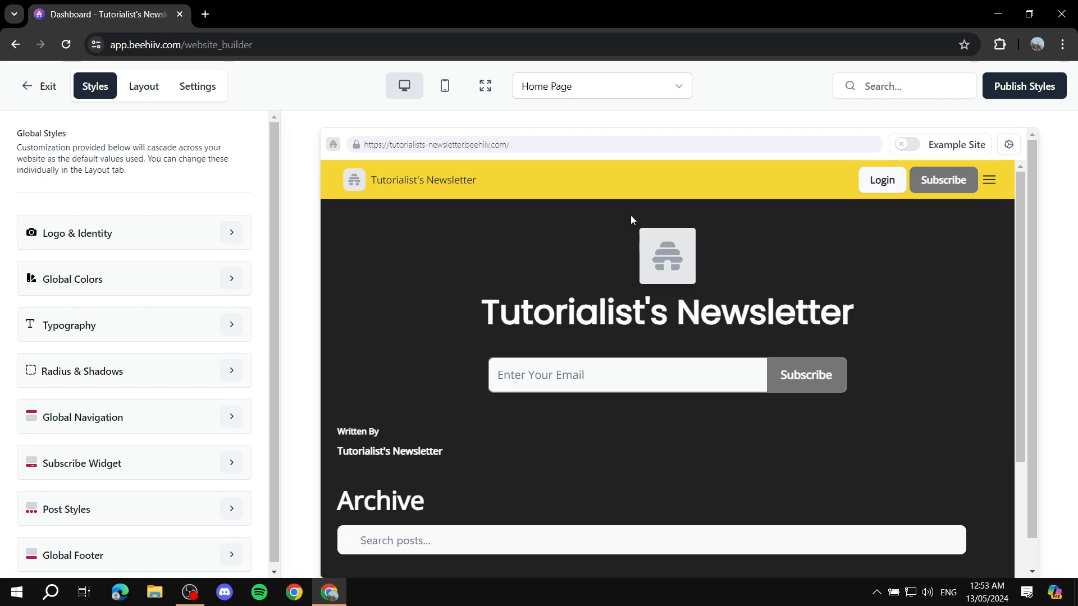
- Show the home page's layout sections, inspect the Global Navigation Layout options, and return to the section list
click(147, 90)
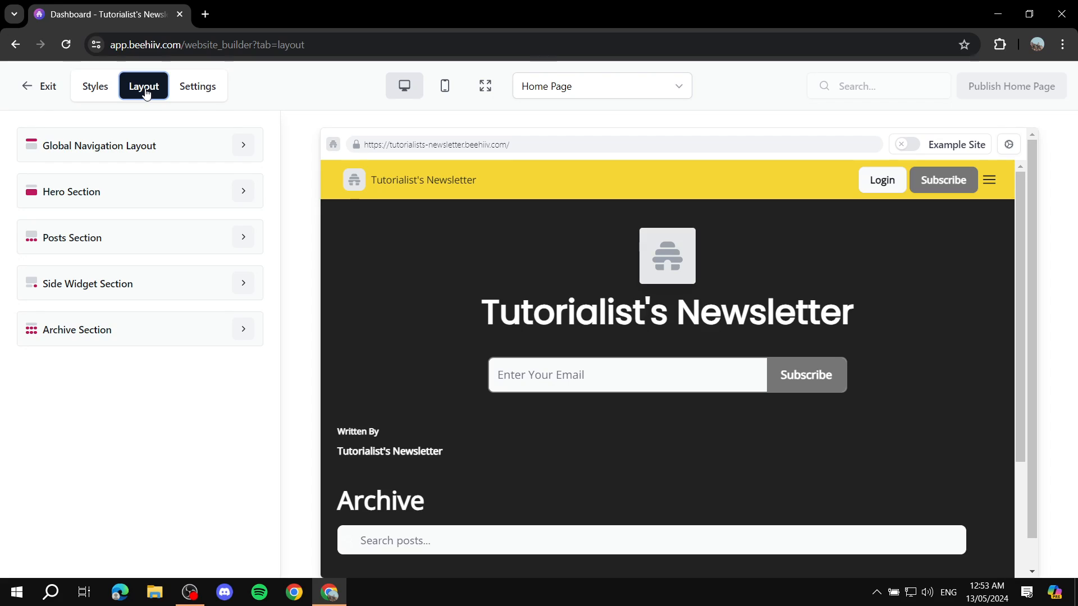
drag(41, 148, 173, 149)
scroll(630, 358, down, 4)
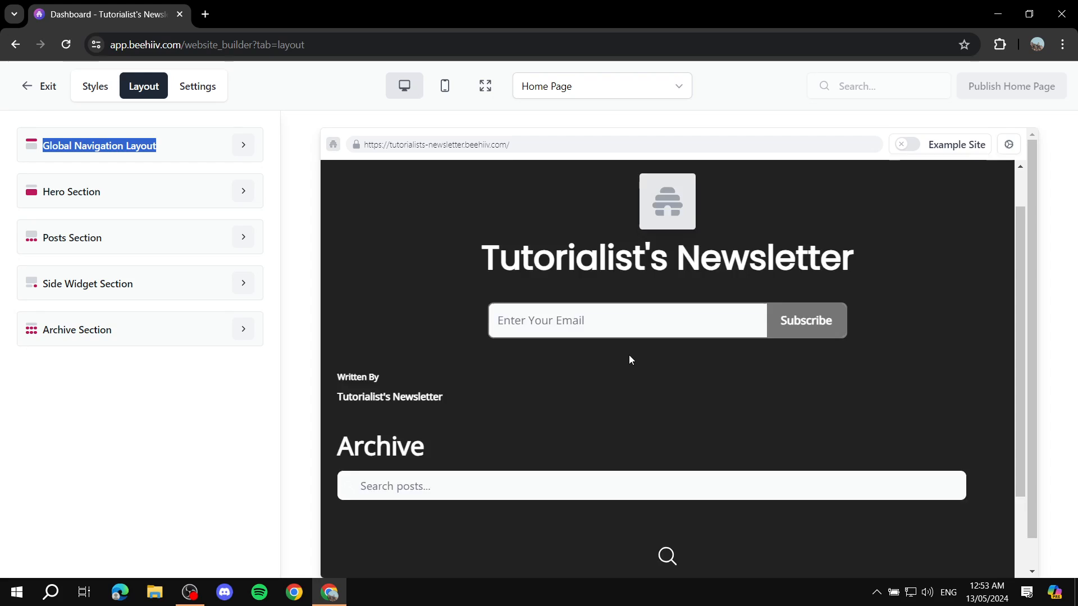
click(583, 409)
scroll(524, 384, up, 4)
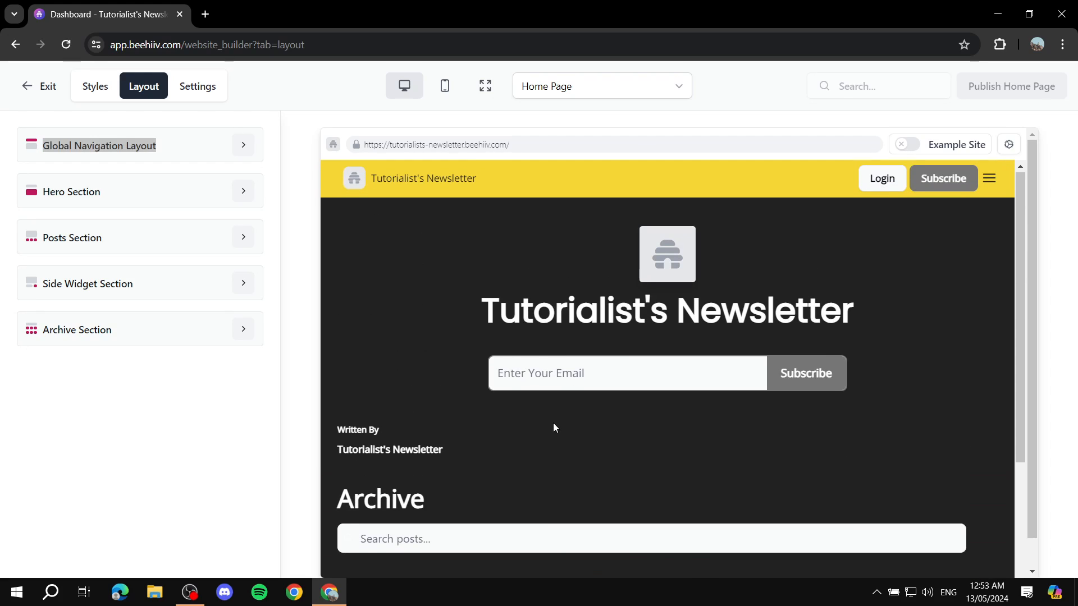
click(244, 146)
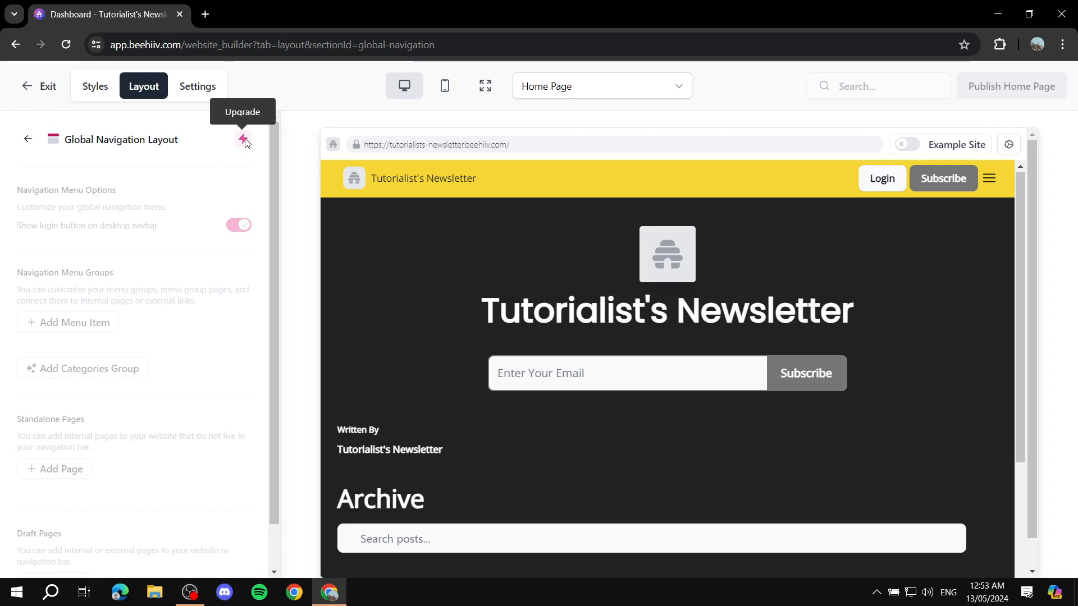
click(27, 139)
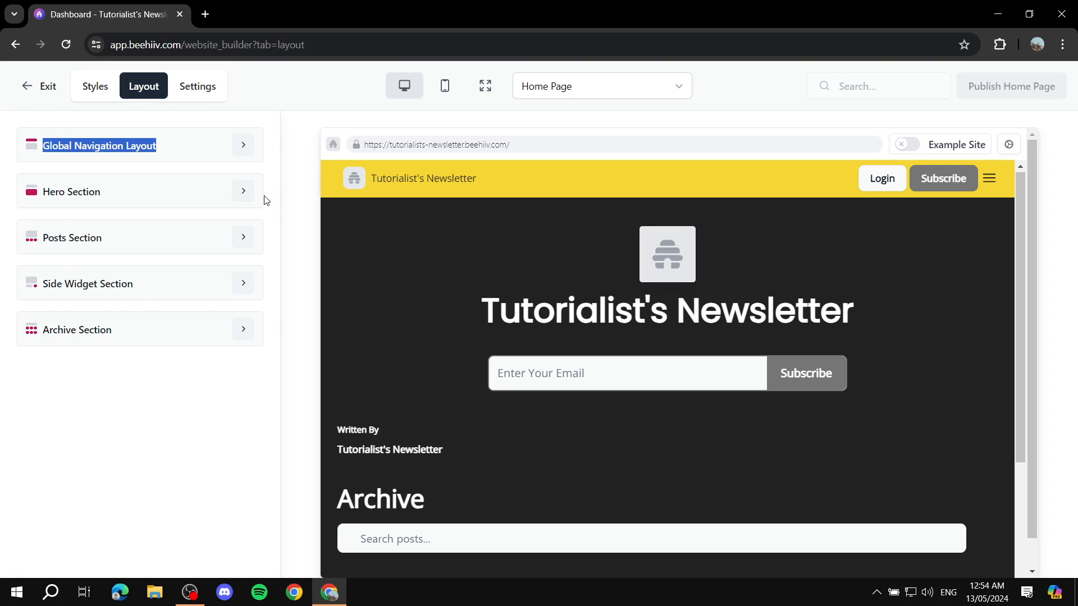
- Inspect the layout options of the Hero Section and the Posts Section, and return to the section list
click(243, 191)
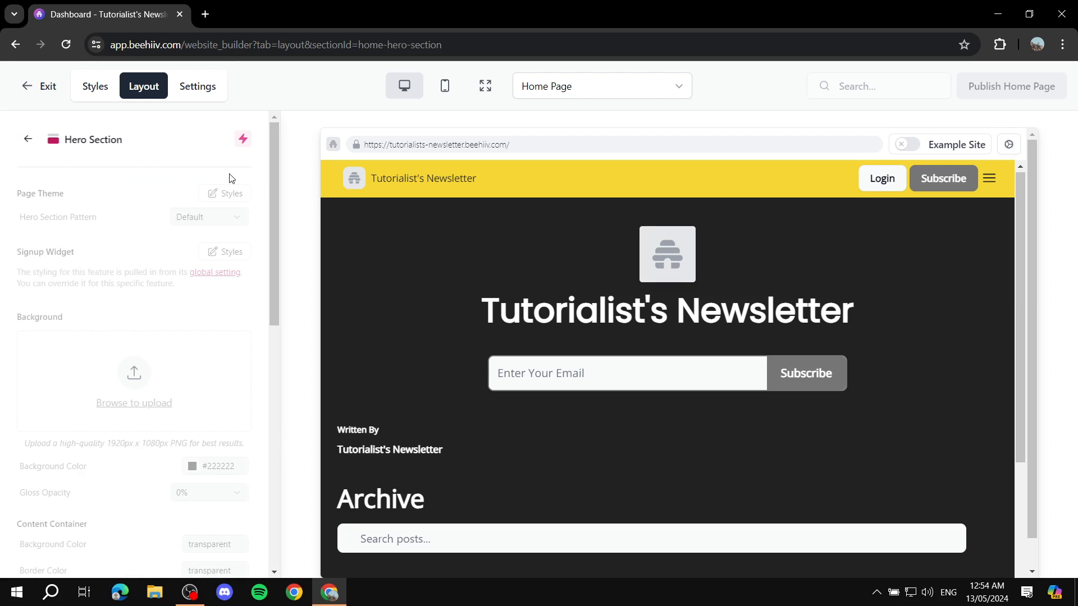
double_click(27, 139)
click(235, 239)
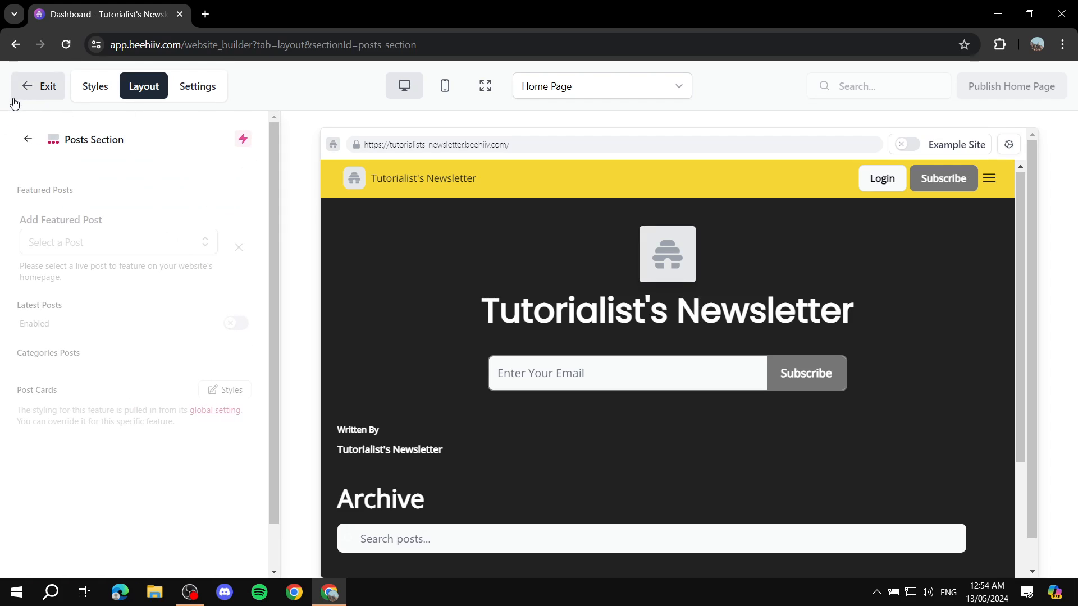
click(26, 138)
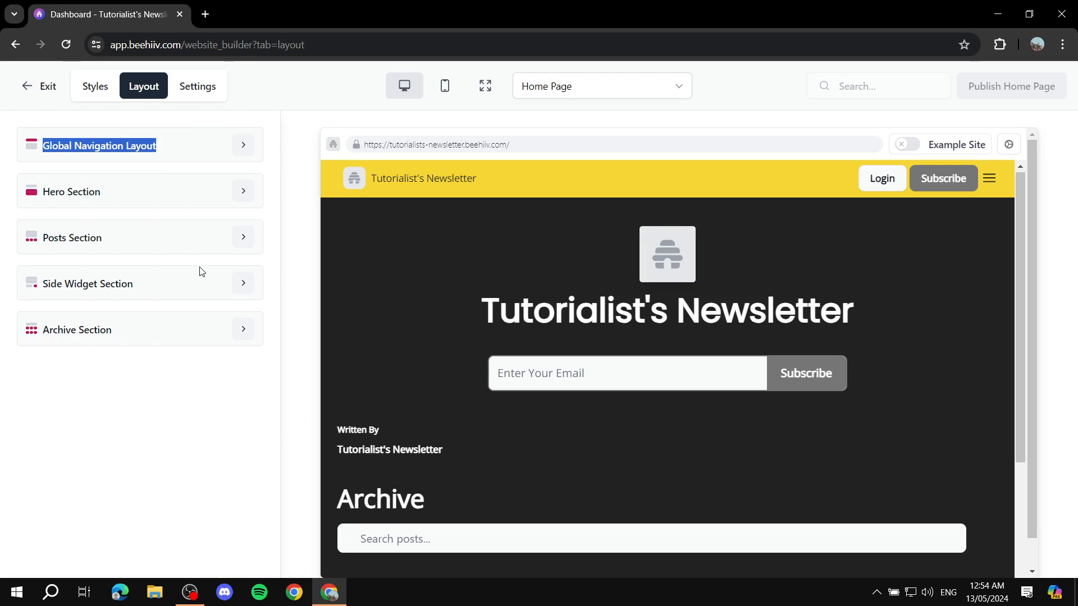
click(105, 386)
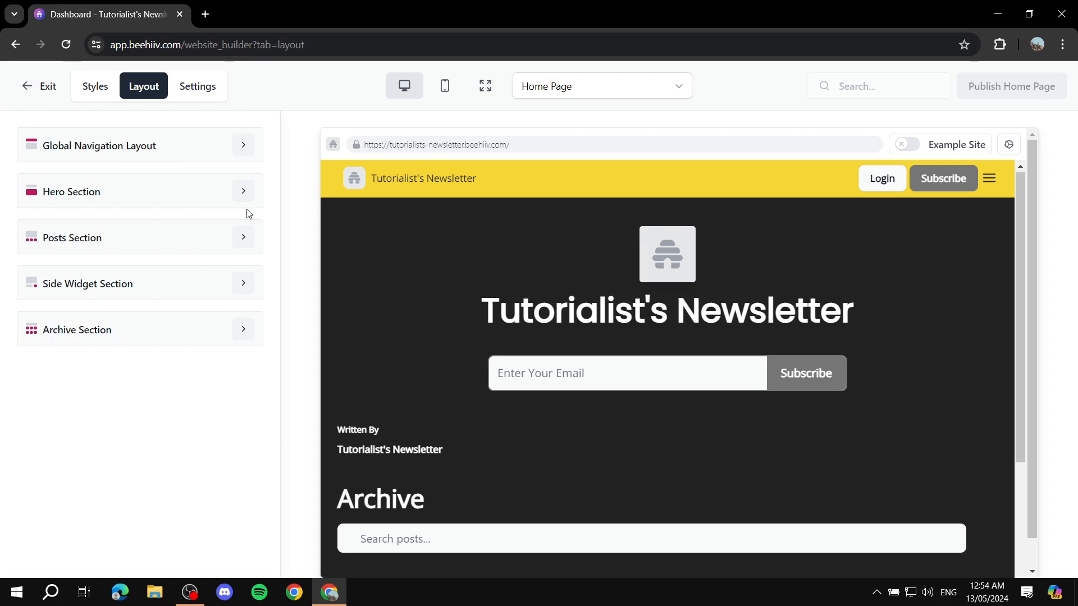
- Examine the home page preview from the header and newsletter title through the archive to the footer
scroll(565, 306, down, 3)
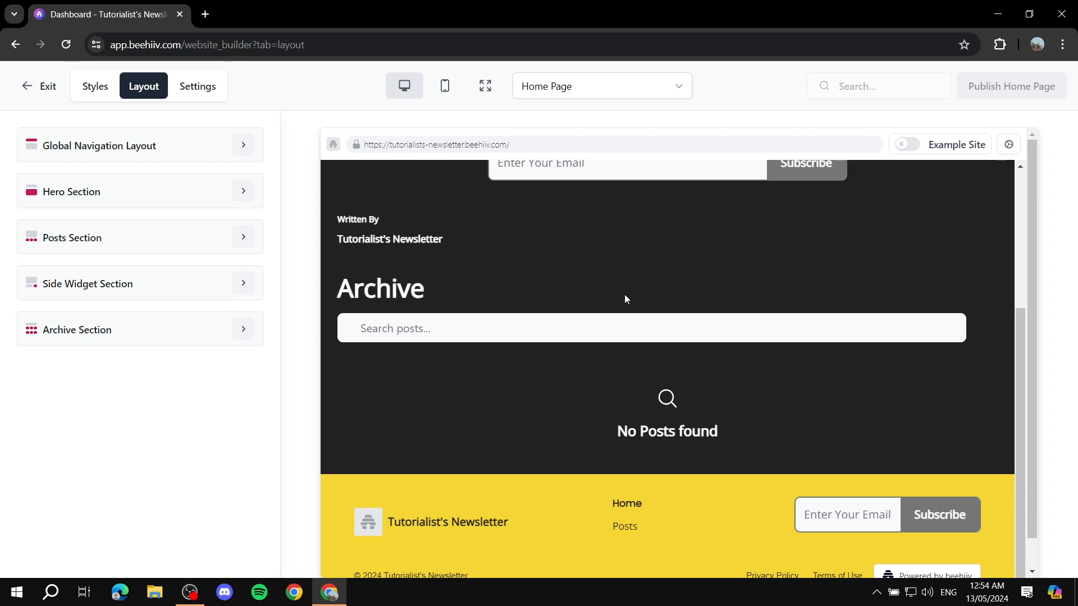
scroll(624, 296, down, 1)
scroll(594, 302, up, 4)
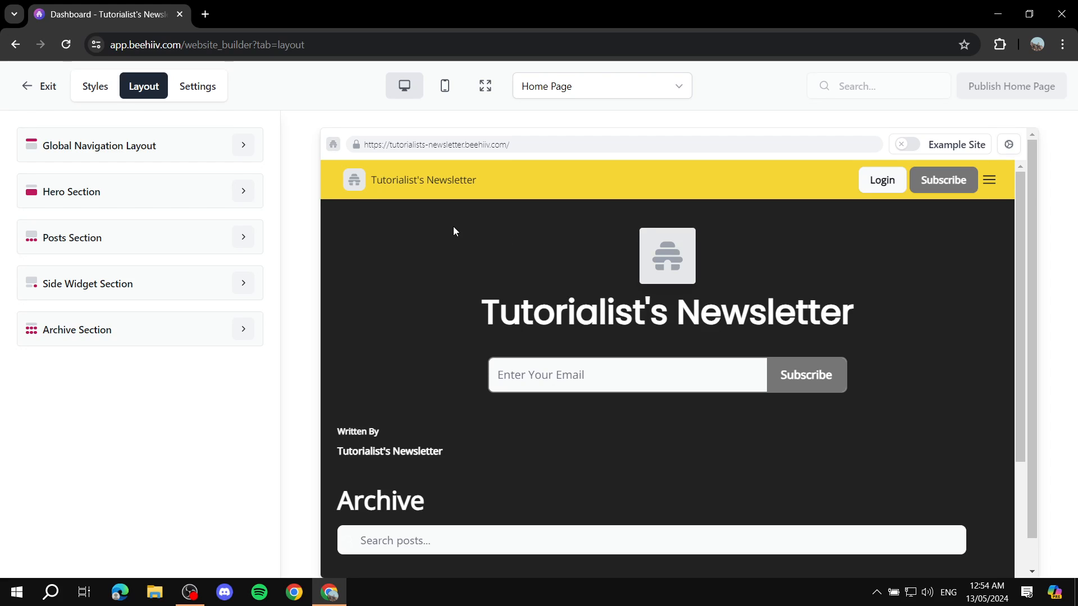
scroll(611, 289, down, 4)
scroll(628, 331, up, 4)
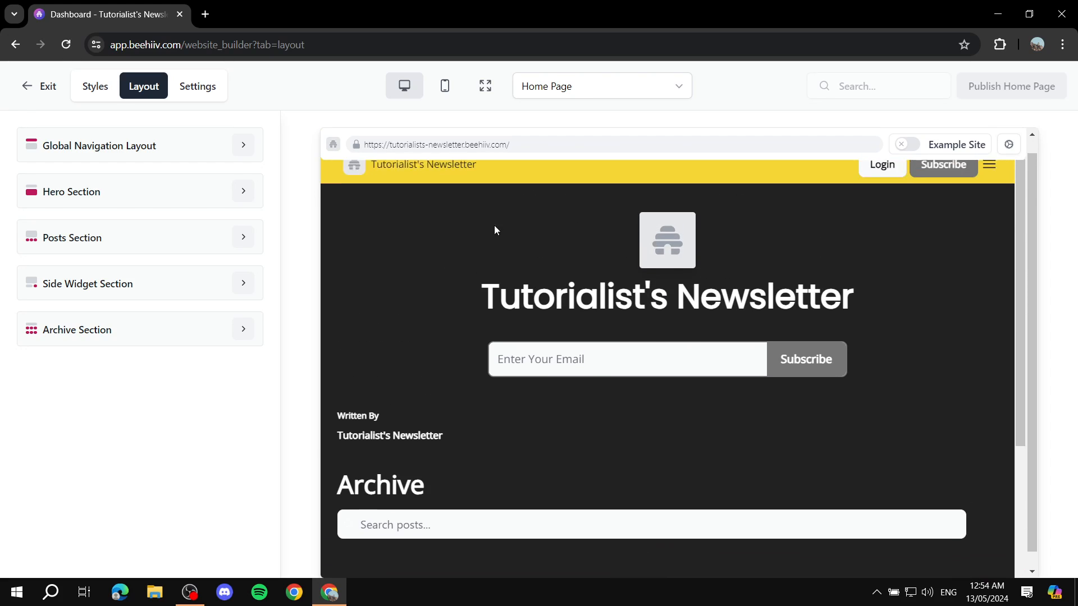
drag(478, 310, 852, 337)
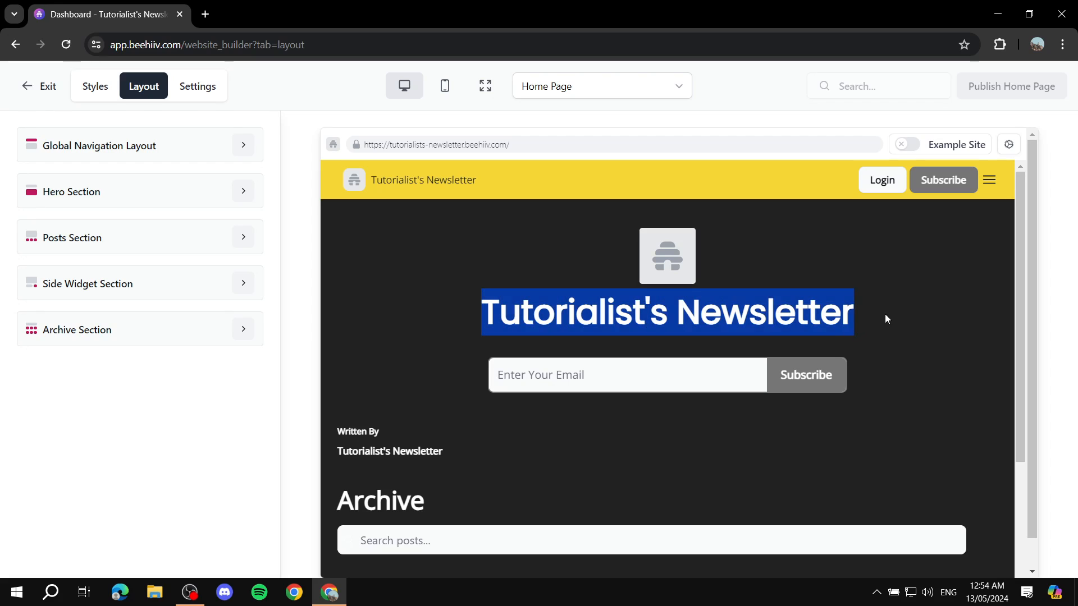
click(899, 333)
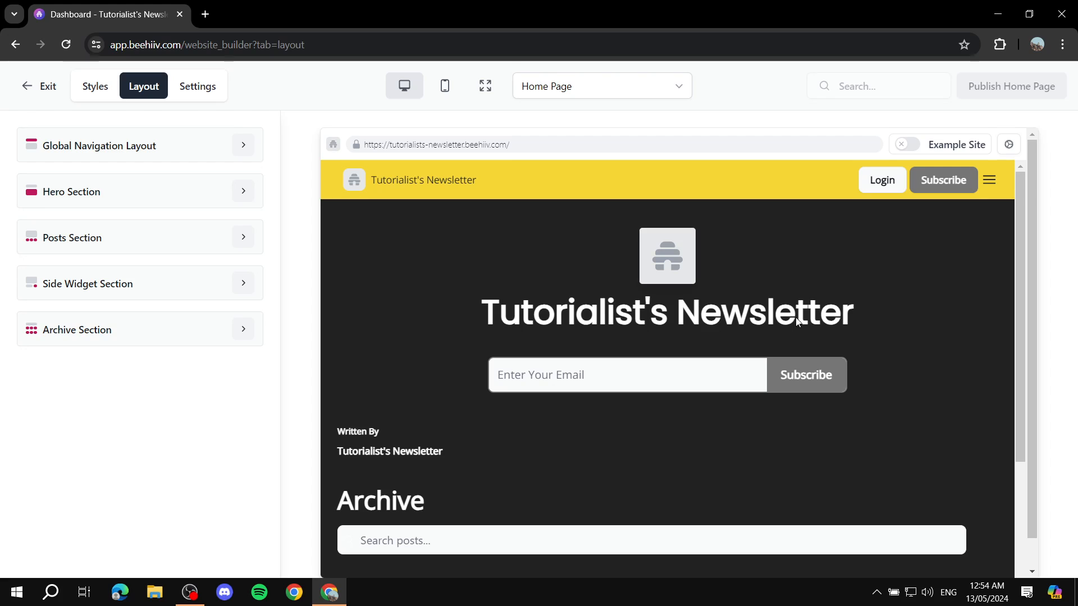
scroll(534, 425, down, 5)
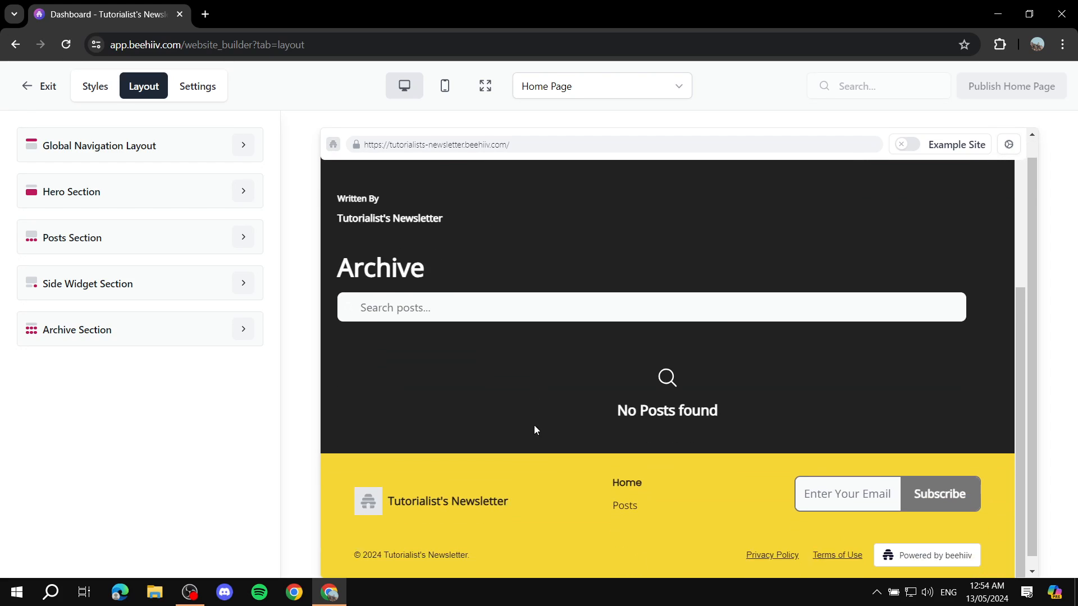
scroll(524, 436, up, 5)
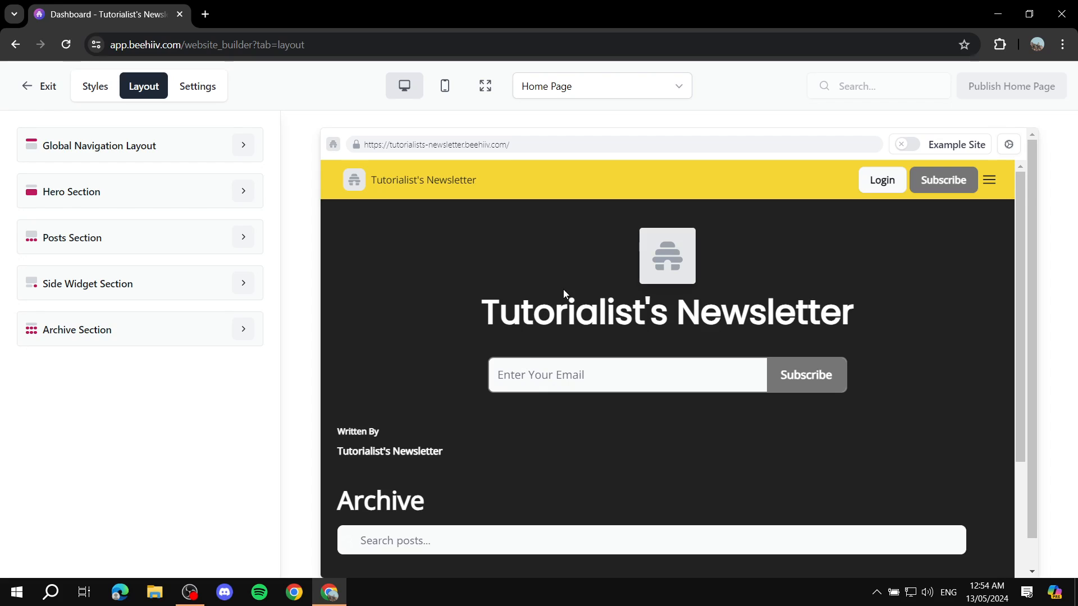
- Open the website and page settings and view the Theme Reset and Social Links pages, including the Facebook link field
click(190, 87)
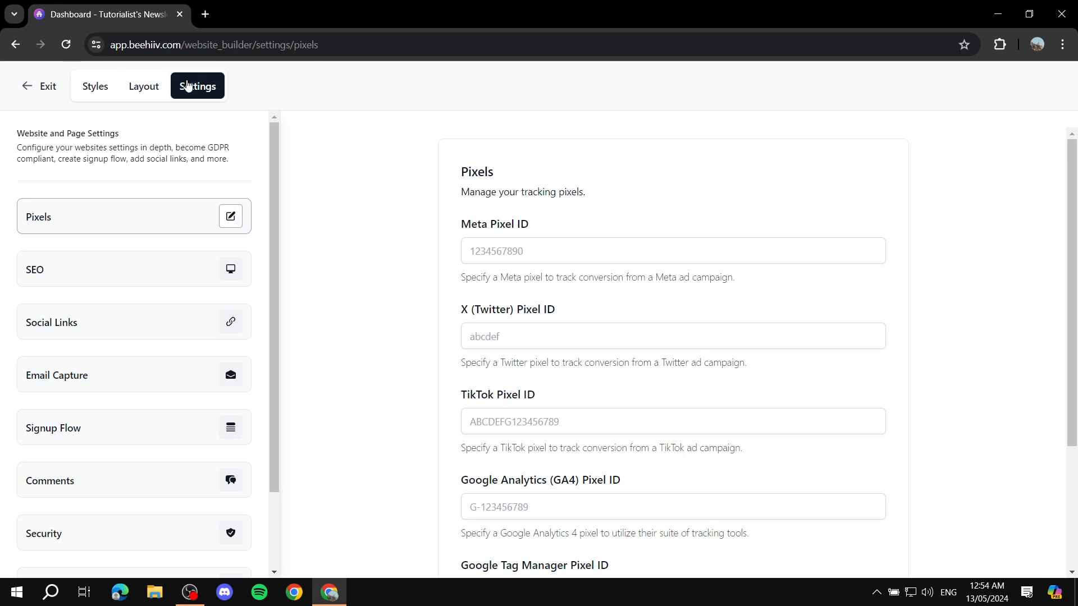
scroll(169, 303, down, 2)
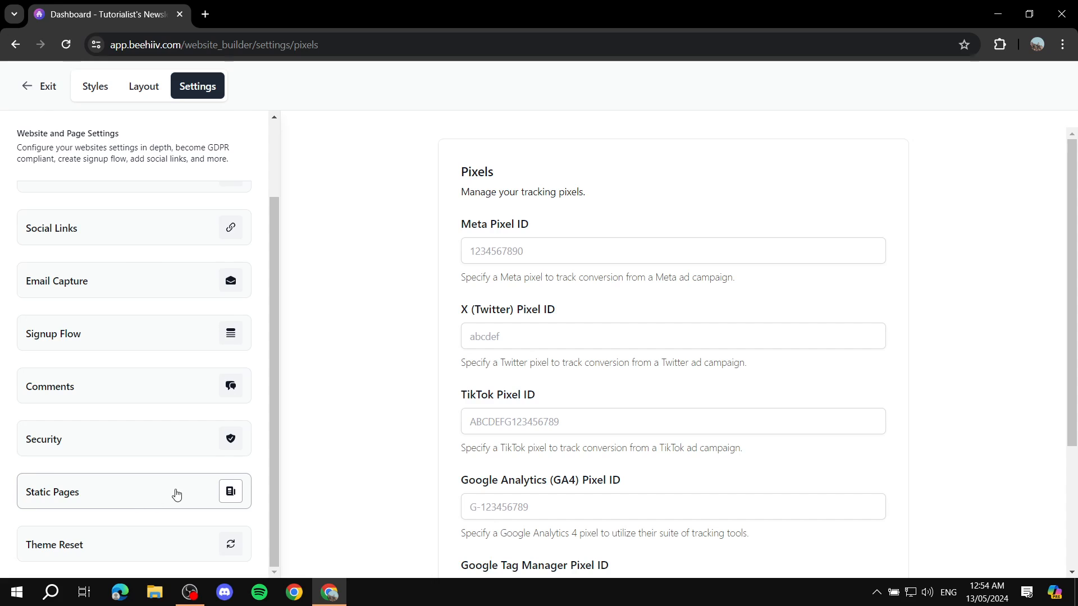
click(150, 543)
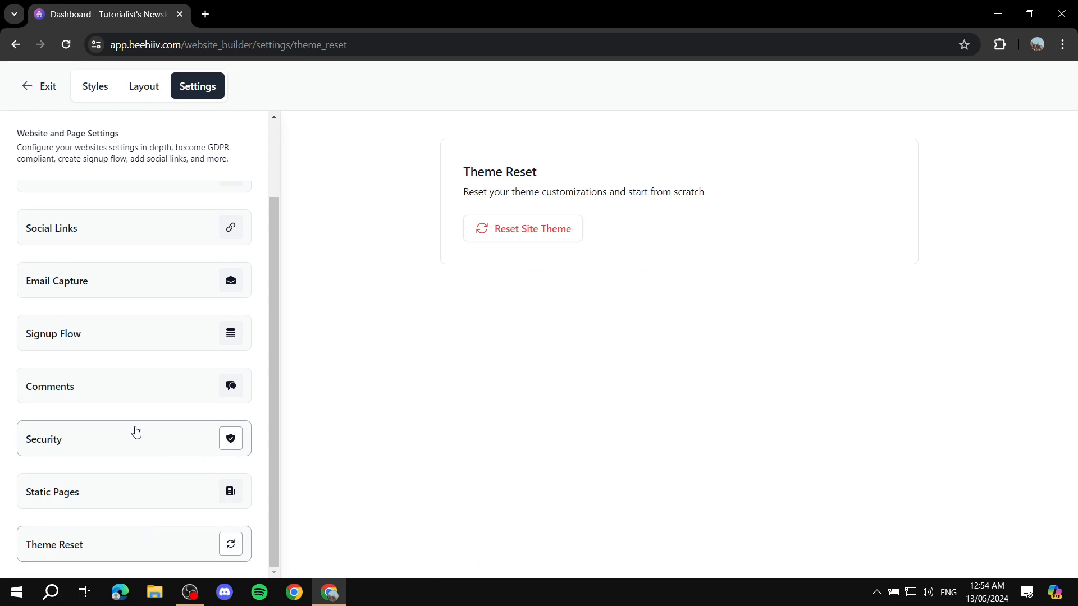
scroll(135, 433, up, 2)
click(112, 367)
click(114, 323)
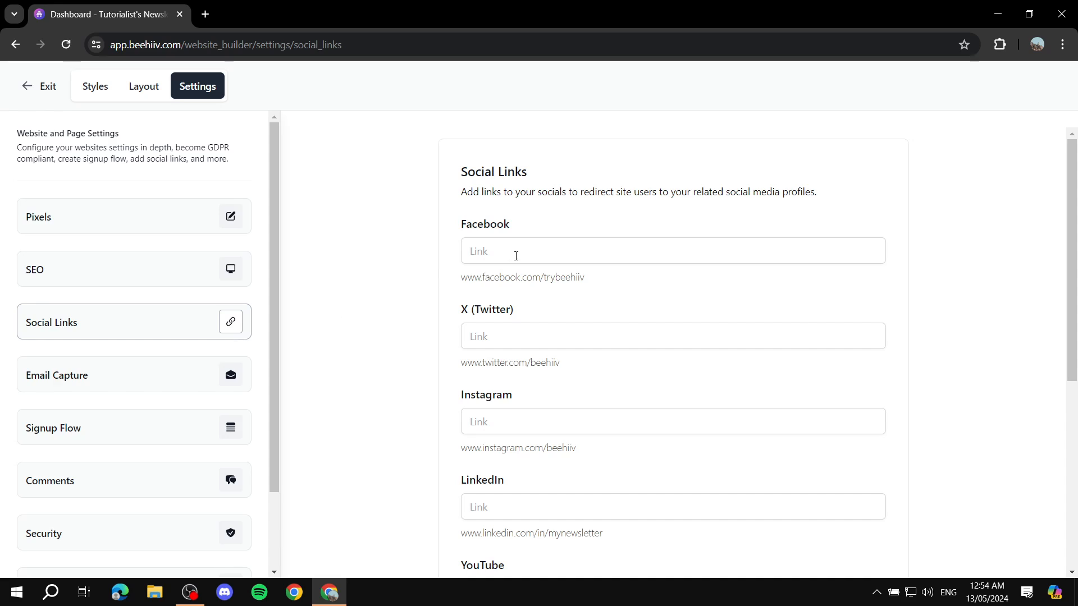
click(536, 252)
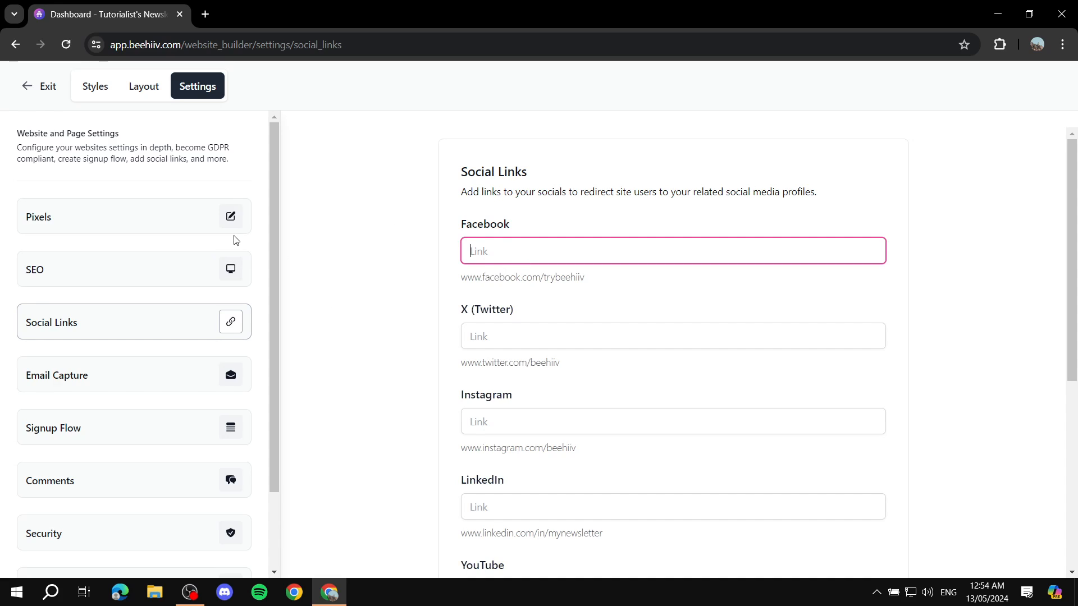
- Examine the tracking ID fields in the Pixels settings, from Meta to the Google Search Console verification code
click(152, 271)
click(130, 222)
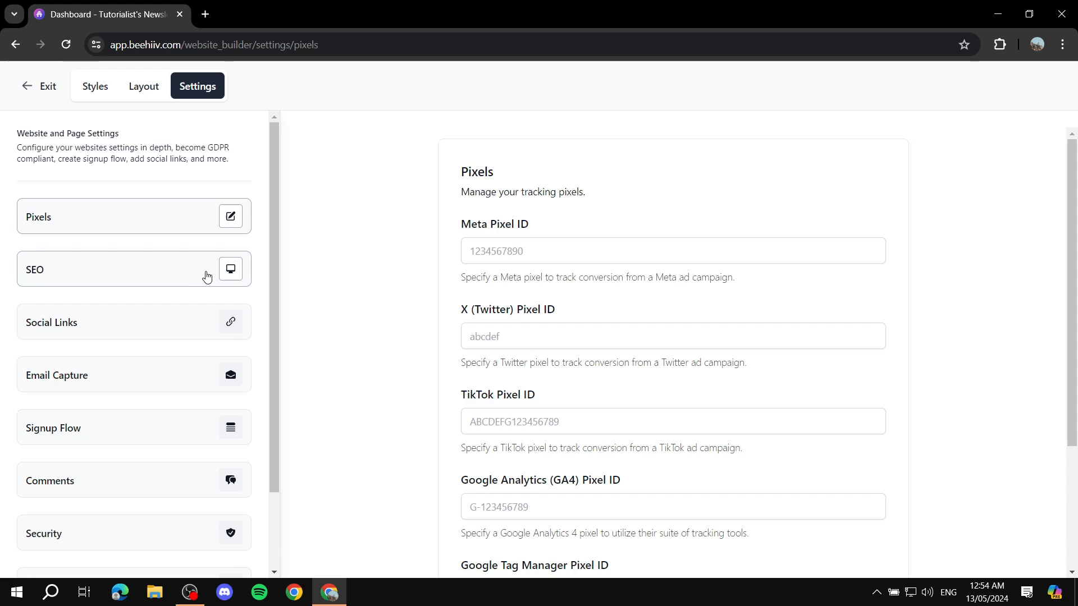
scroll(630, 246, down, 5)
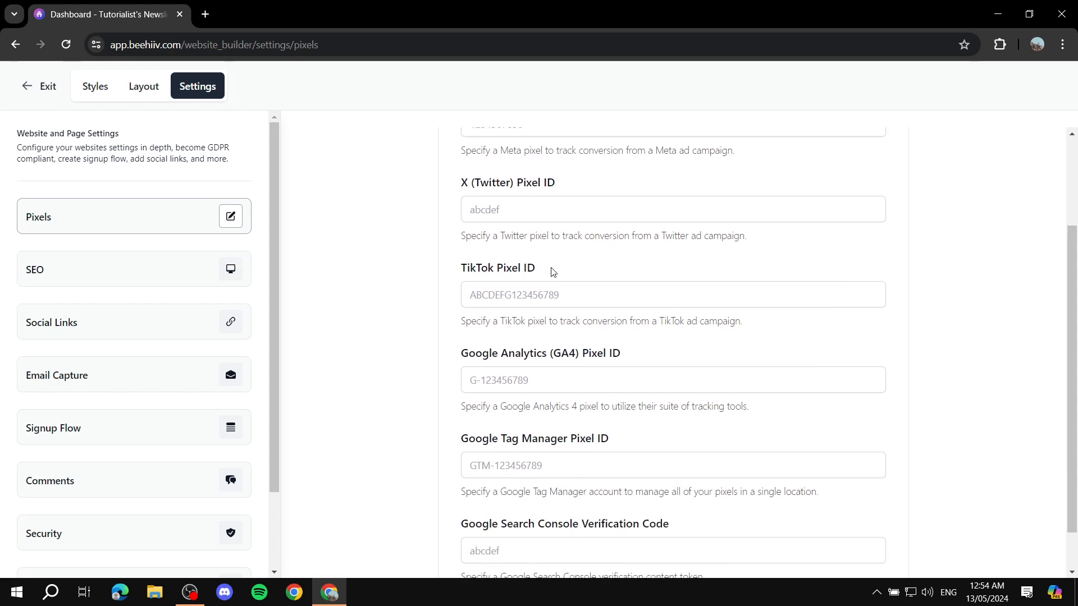
scroll(561, 275, up, 5)
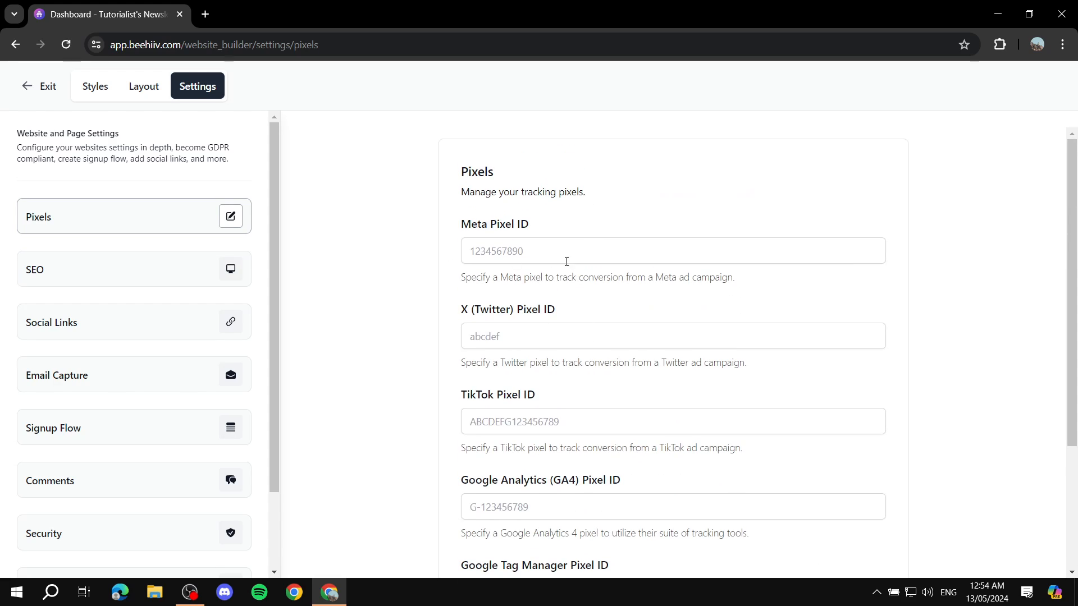
scroll(624, 259, down, 3)
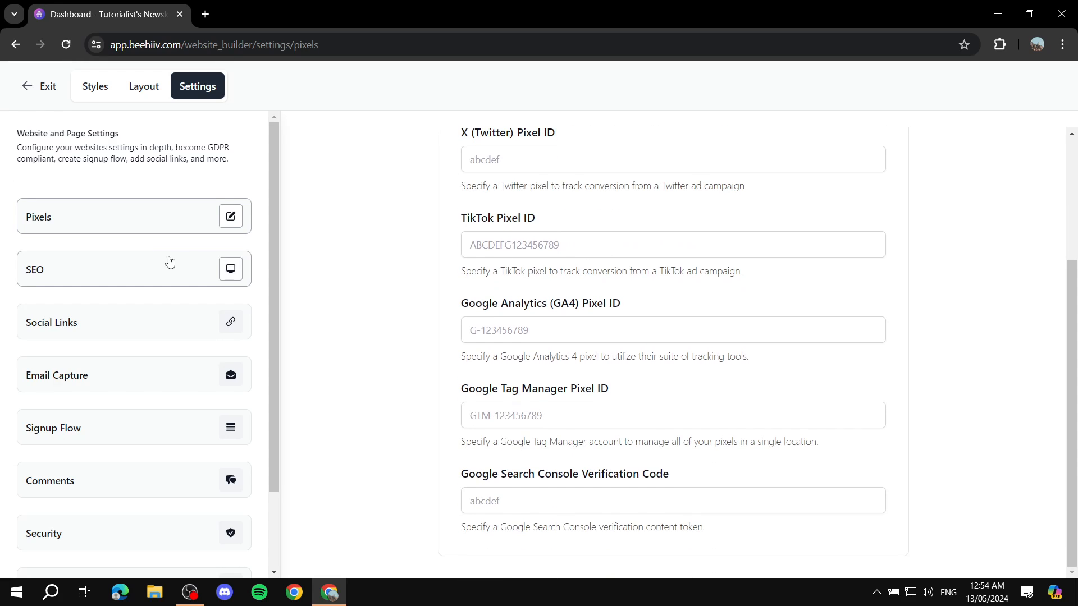
scroll(107, 328, down, 1)
- View the remaining website settings in turn: Email Capture, Signup Flow, Comments, Security, Static Pages and Theme Reset
click(123, 318)
click(112, 357)
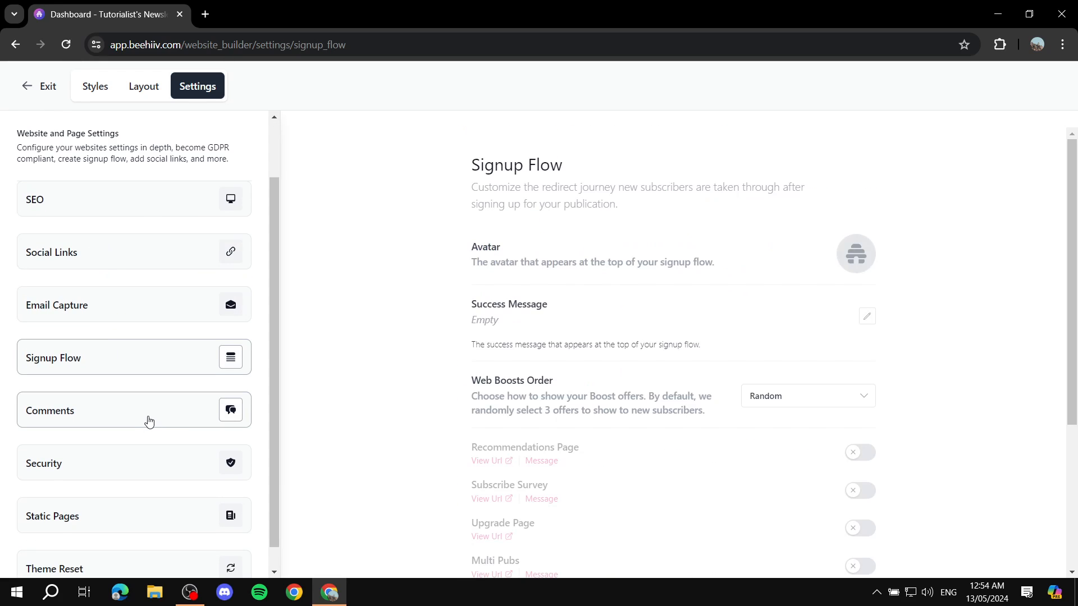
click(149, 421)
click(157, 475)
scroll(149, 477, down, 1)
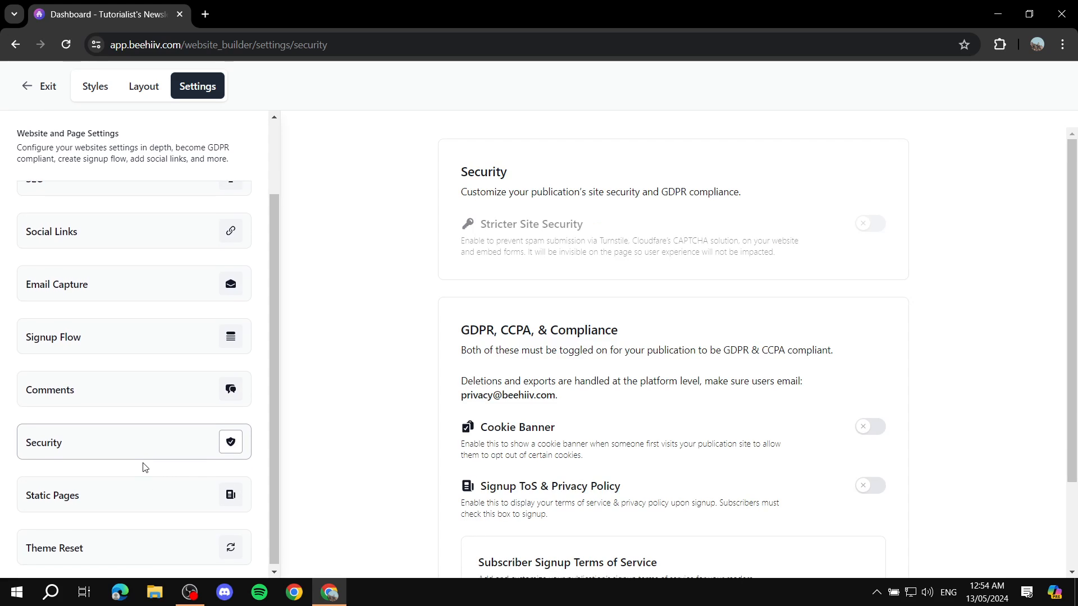
click(143, 502)
click(147, 535)
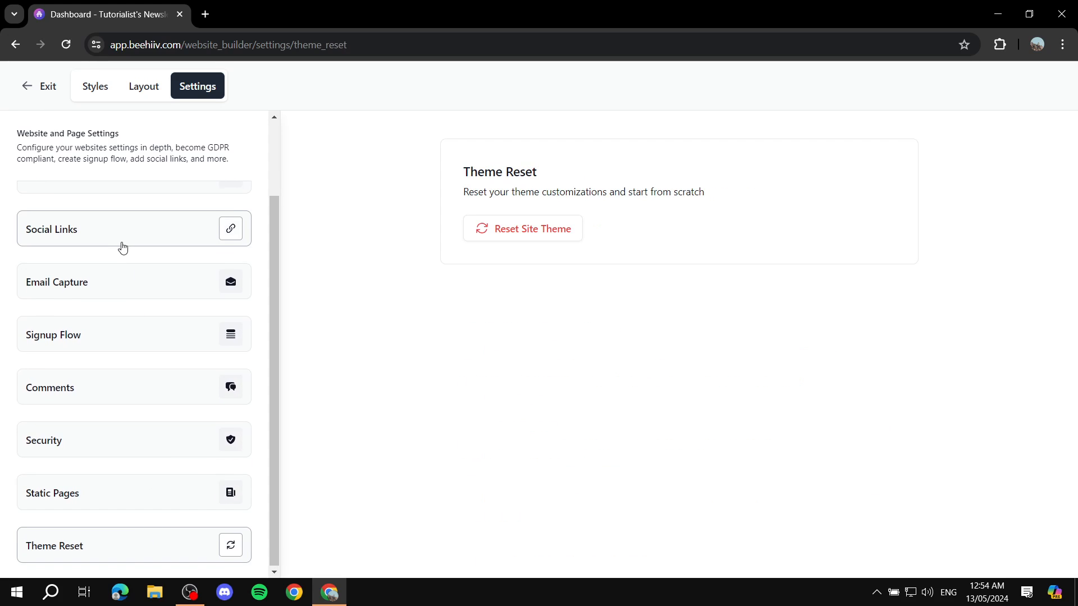
scroll(120, 245, up, 2)
- Show the website's global styles, inspect the Logo & Identity options, and return to the style list
click(102, 89)
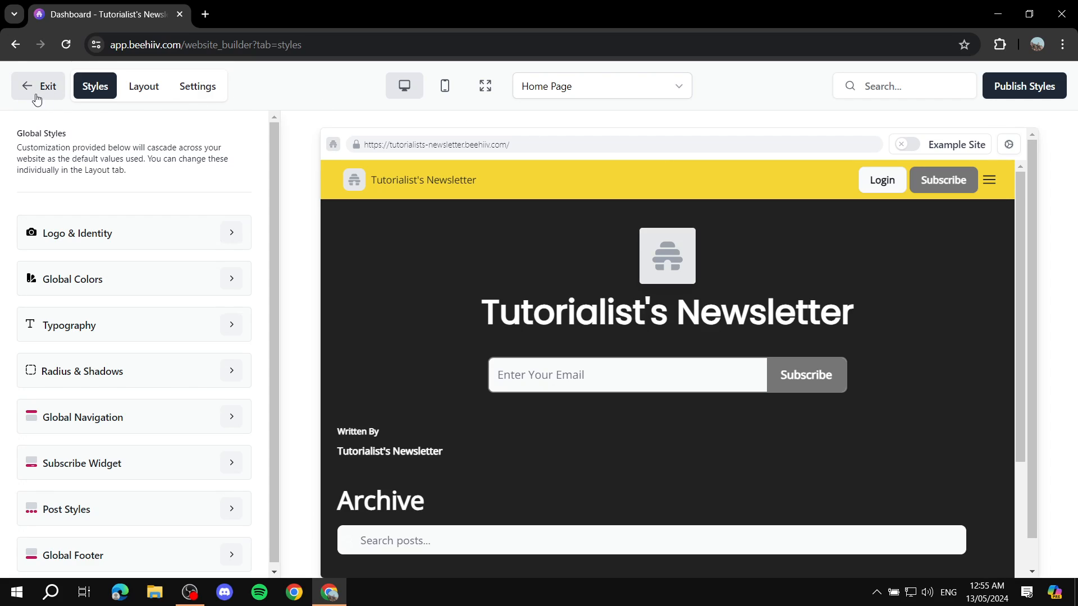
scroll(112, 163, down, 1)
scroll(79, 244, up, 1)
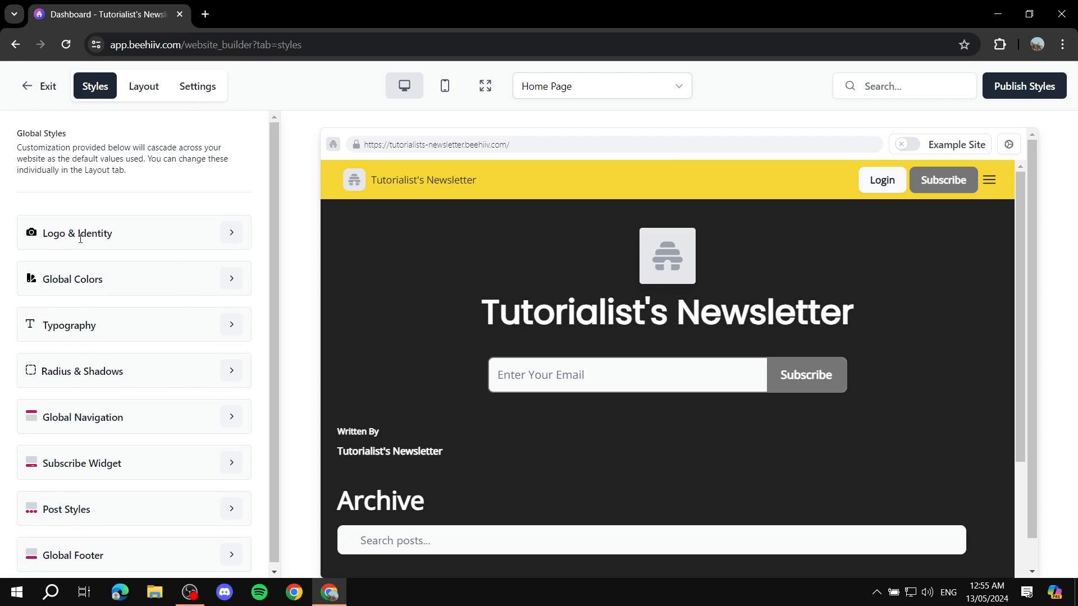
drag(38, 235, 138, 237)
click(160, 237)
click(228, 238)
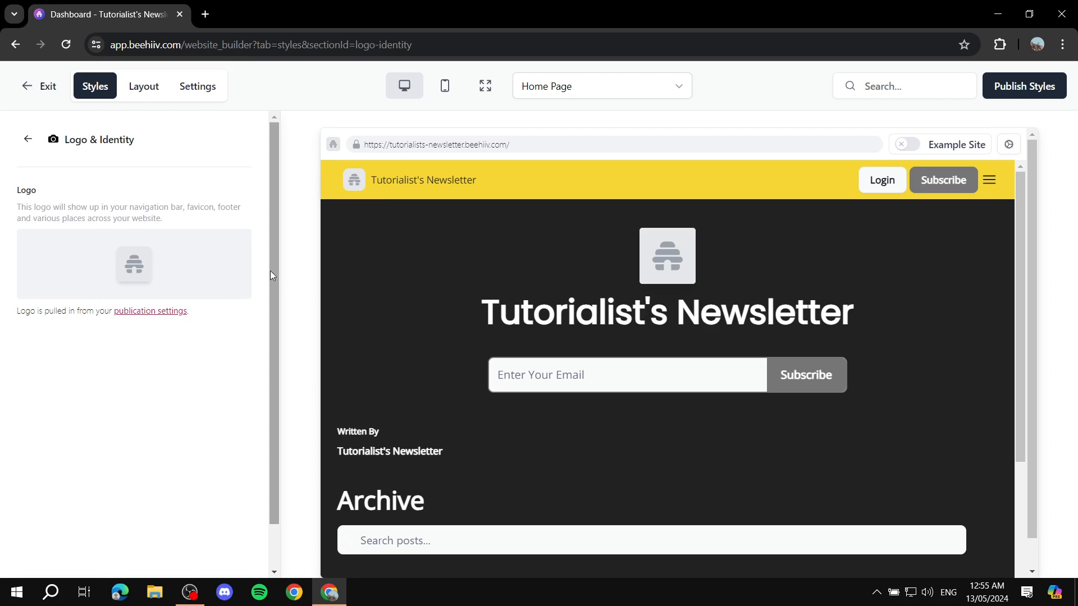
click(27, 140)
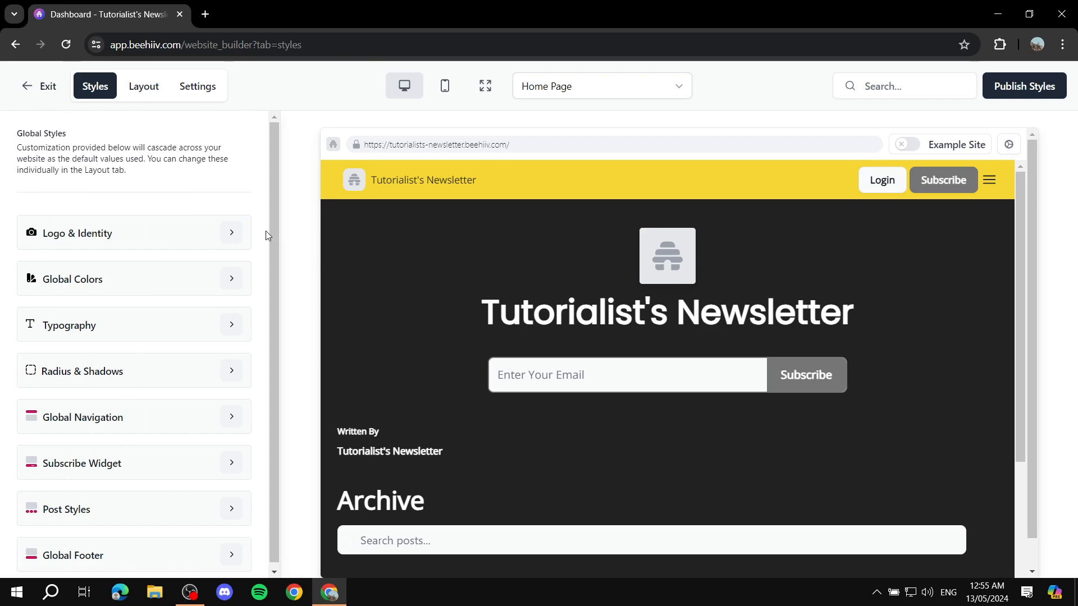
- Exit the Website Builder and upload the TUTORIAL wordmark image as the logo in the publication's general settings
click(40, 86)
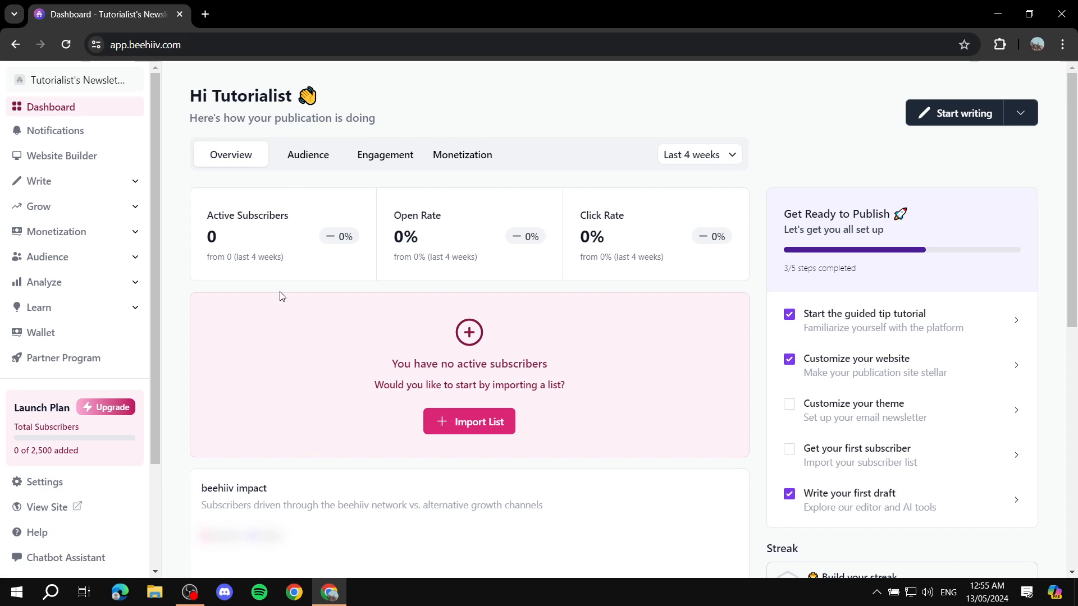
click(32, 484)
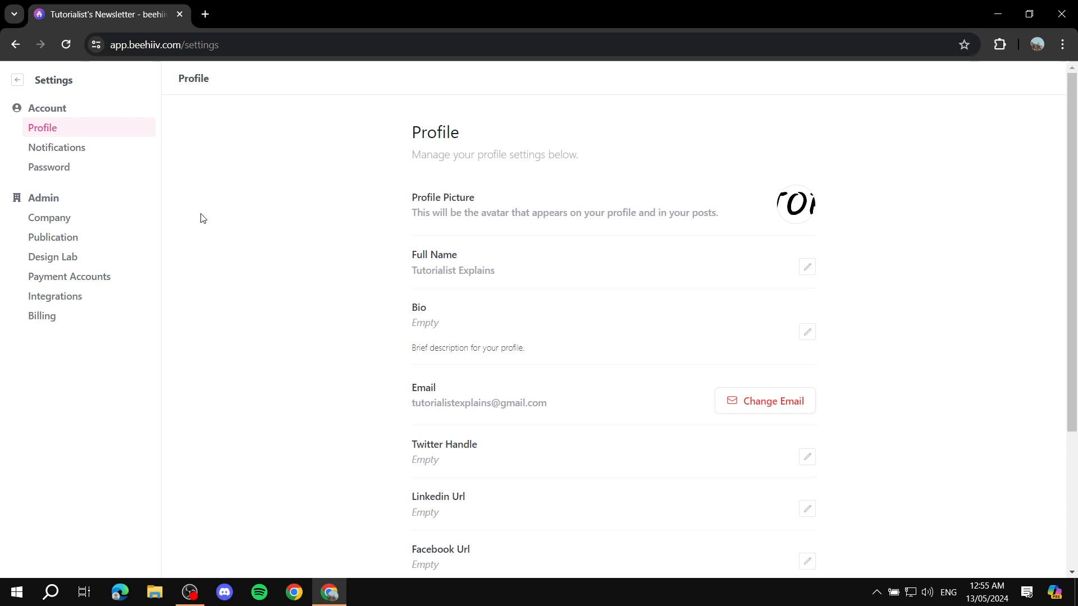
click(58, 238)
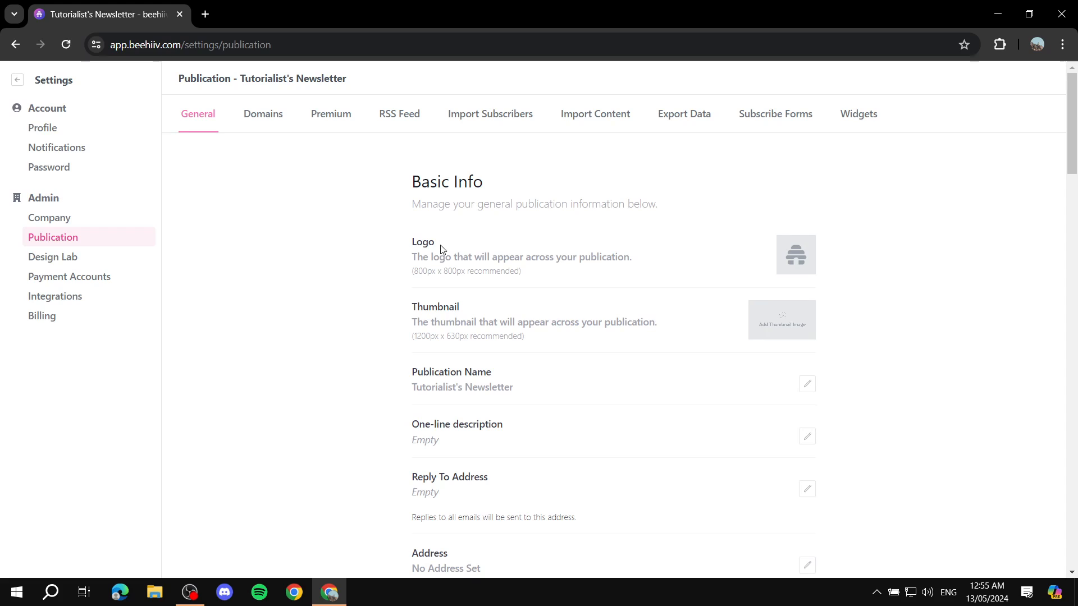
drag(408, 246, 541, 238)
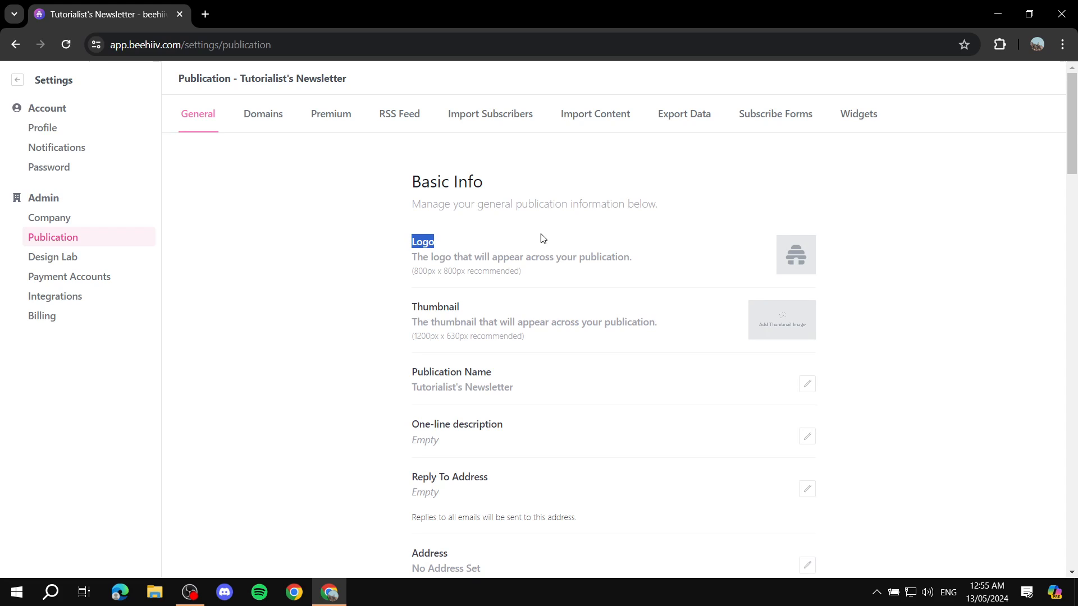
click(800, 260)
double_click(577, 415)
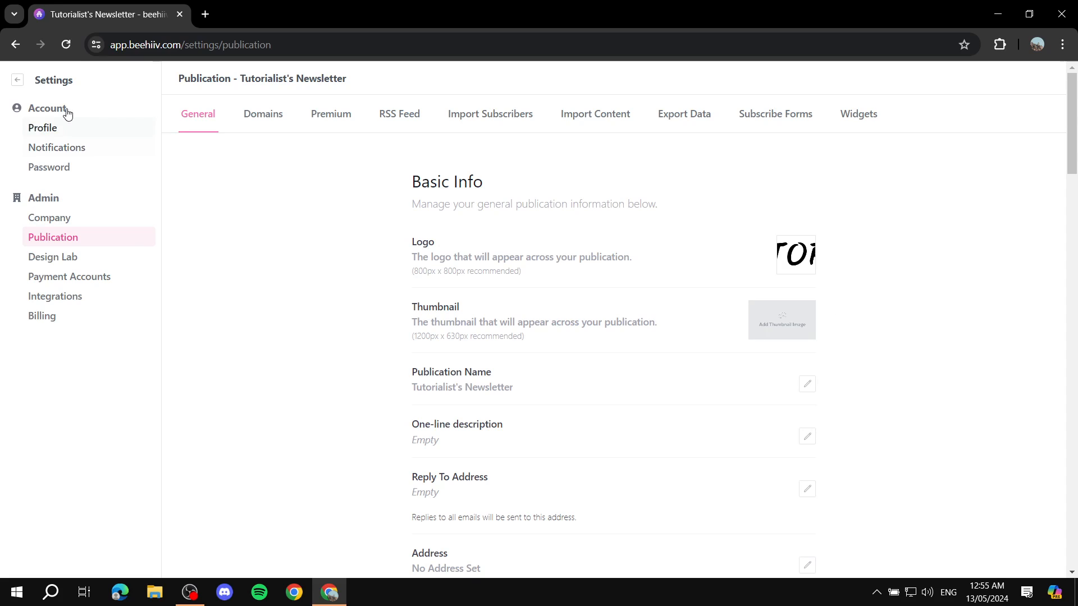
- Return to the Website Builder and check the uploaded logo in the Logo & Identity styles
click(18, 80)
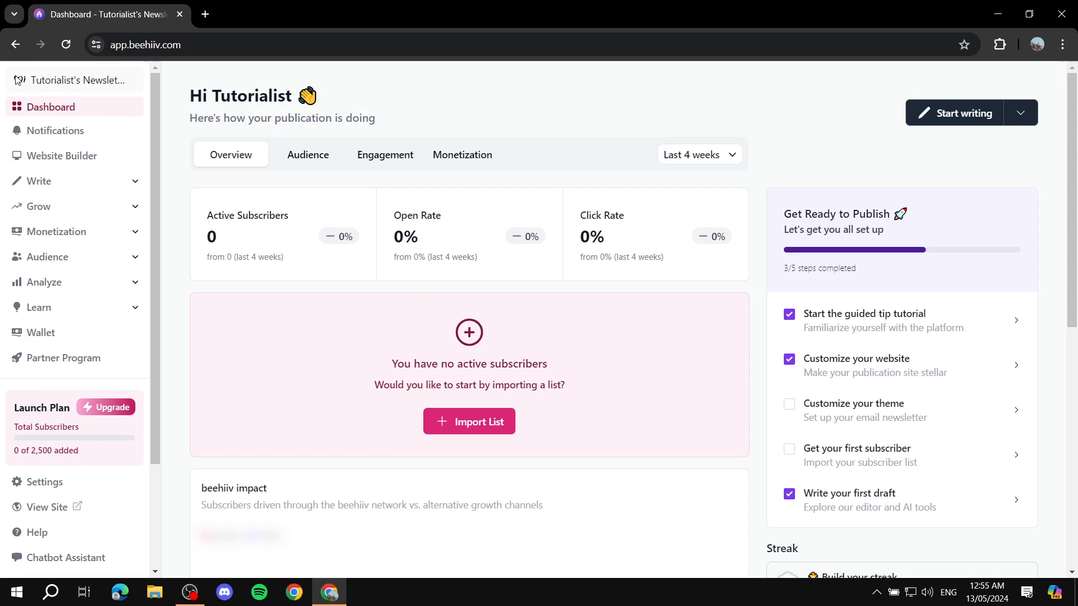
click(61, 156)
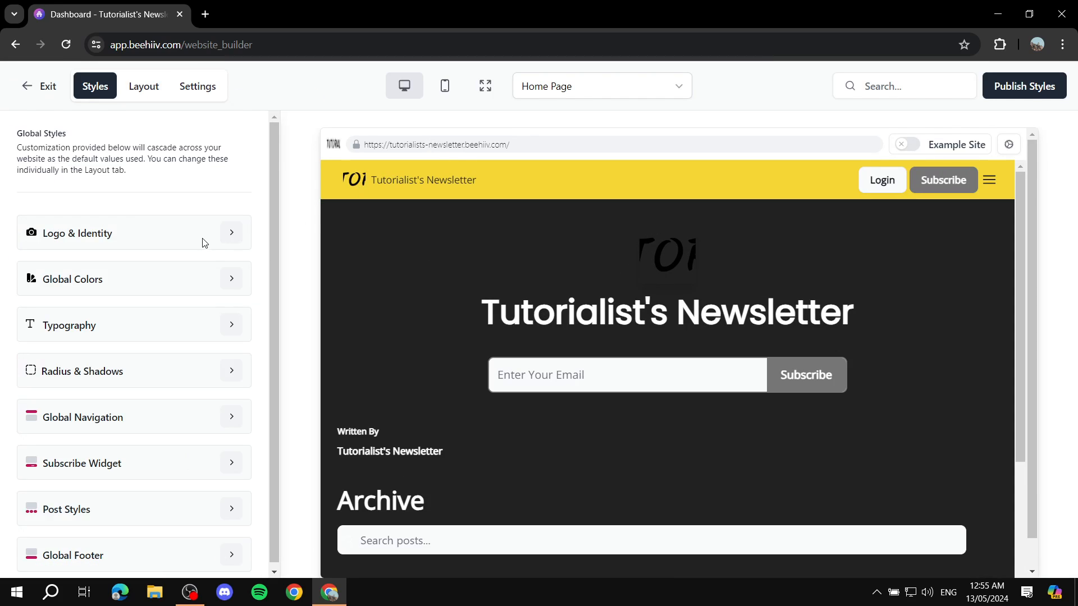
click(231, 232)
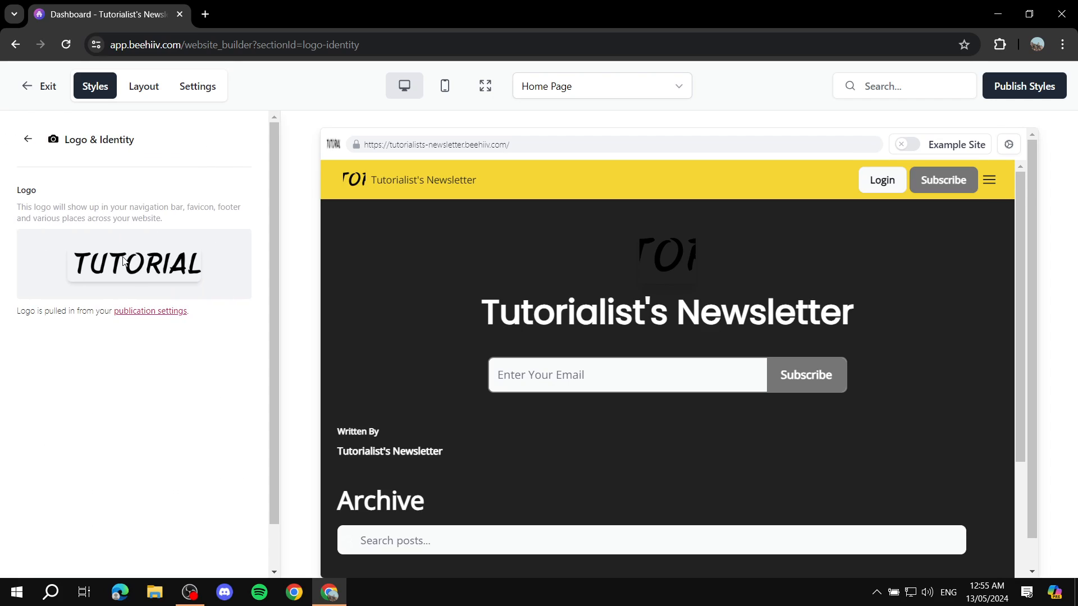
- Leave the Logo & Identity styles and review the core, functional and content color options in Global Colors
click(27, 139)
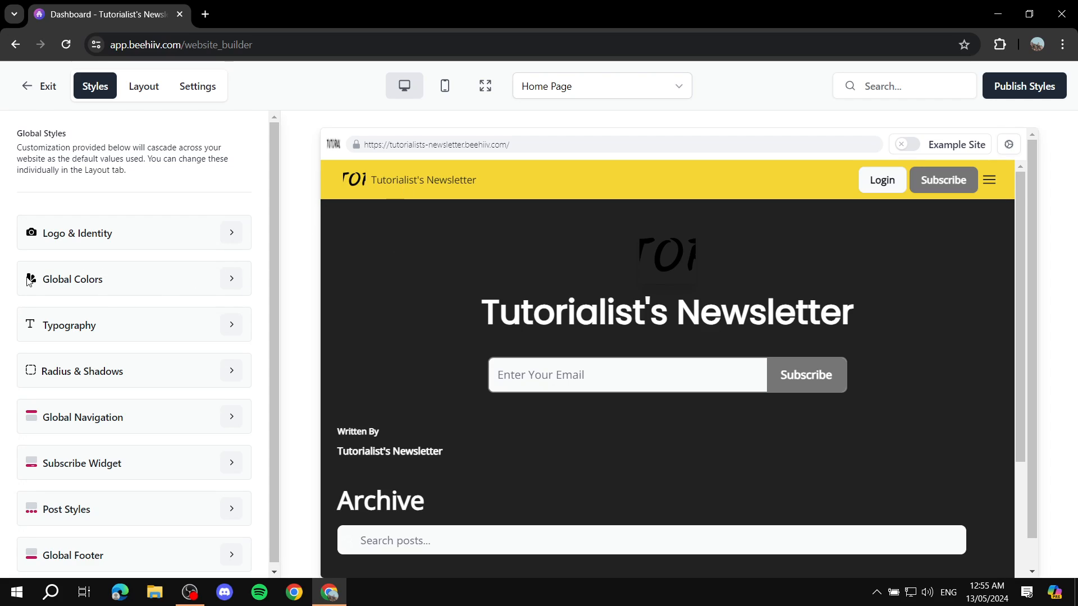
drag(29, 281, 113, 284)
click(128, 284)
click(232, 282)
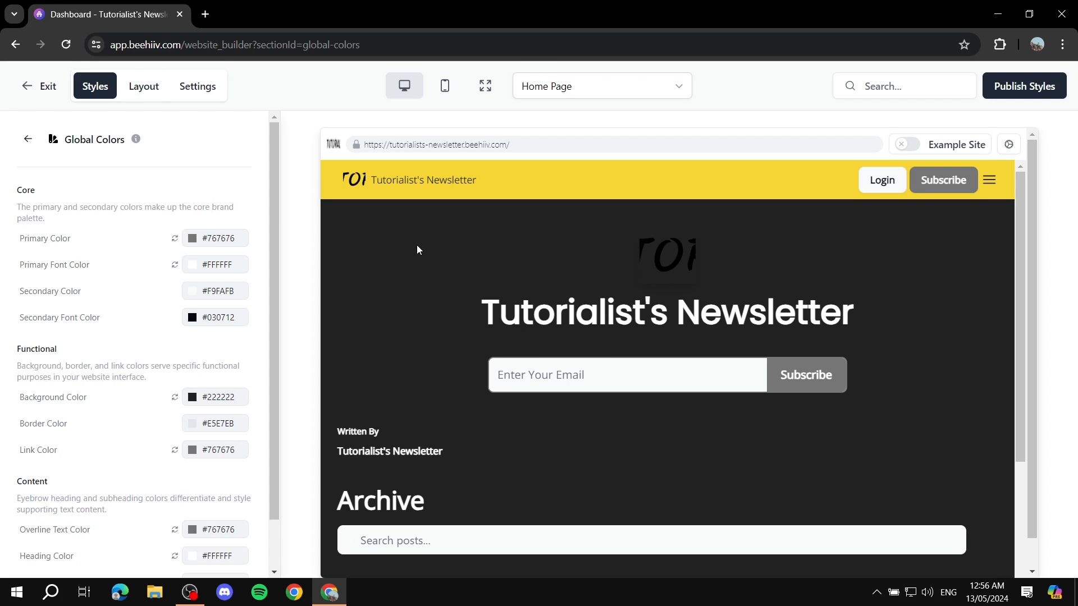
scroll(497, 268, down, 3)
scroll(483, 285, up, 3)
drag(12, 189, 52, 192)
click(106, 193)
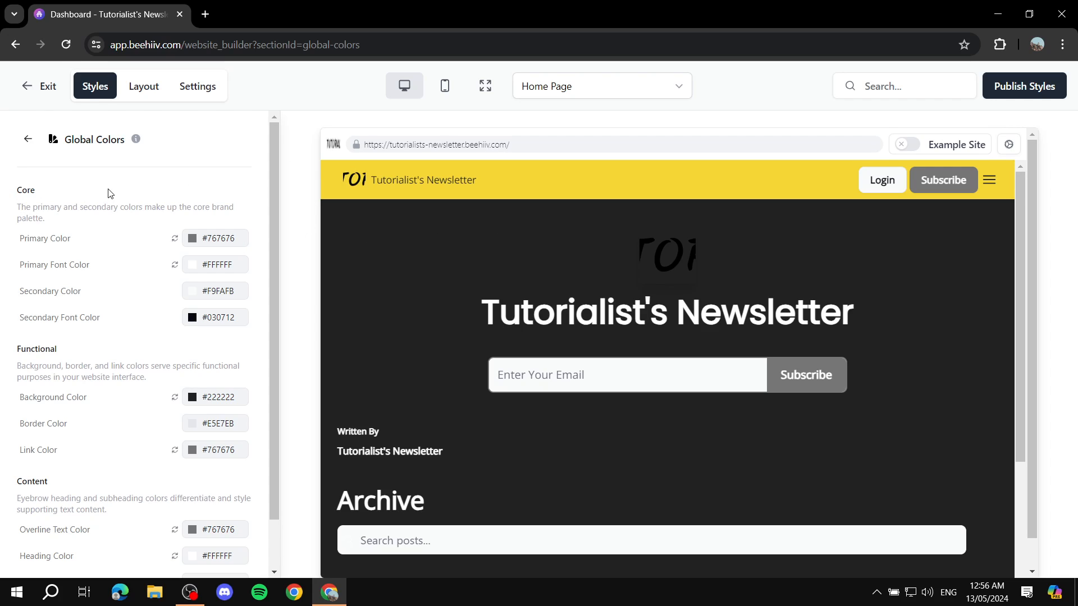
- Set the website's primary color to dark red #960000 and check the Subscribe buttons throughout the home page preview
click(189, 249)
click(231, 316)
click(249, 170)
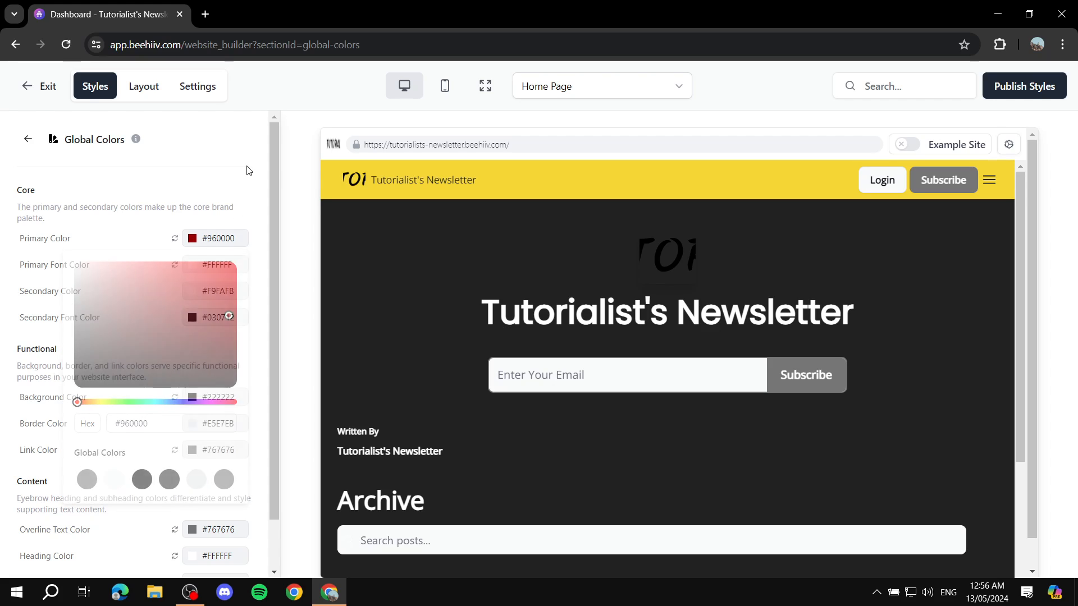
scroll(602, 295, down, 4)
scroll(596, 298, up, 4)
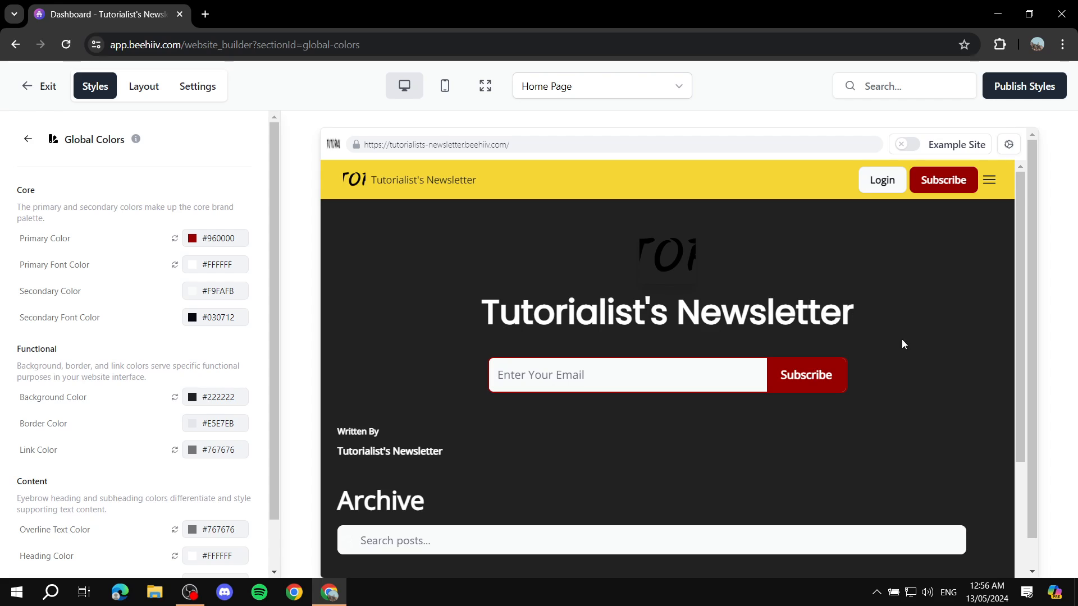
scroll(767, 467, down, 4)
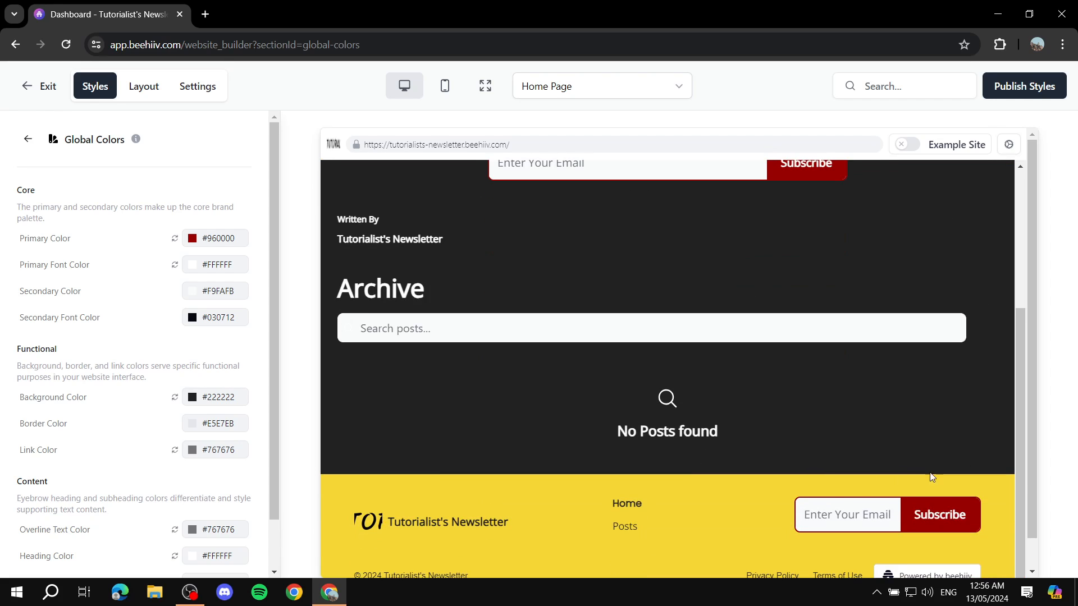
scroll(810, 320, up, 3)
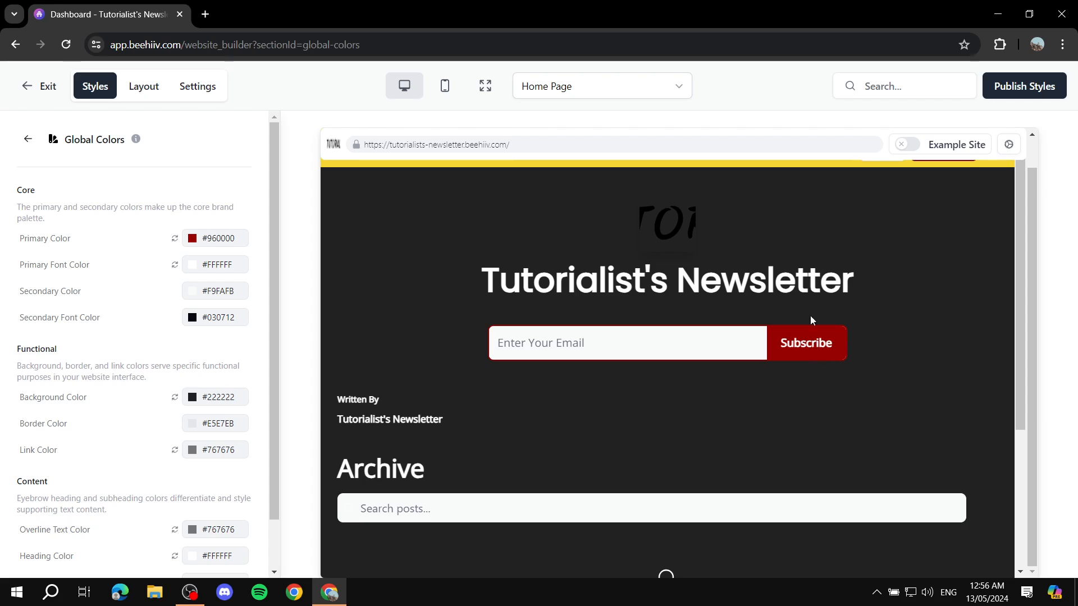
scroll(882, 264, up, 1)
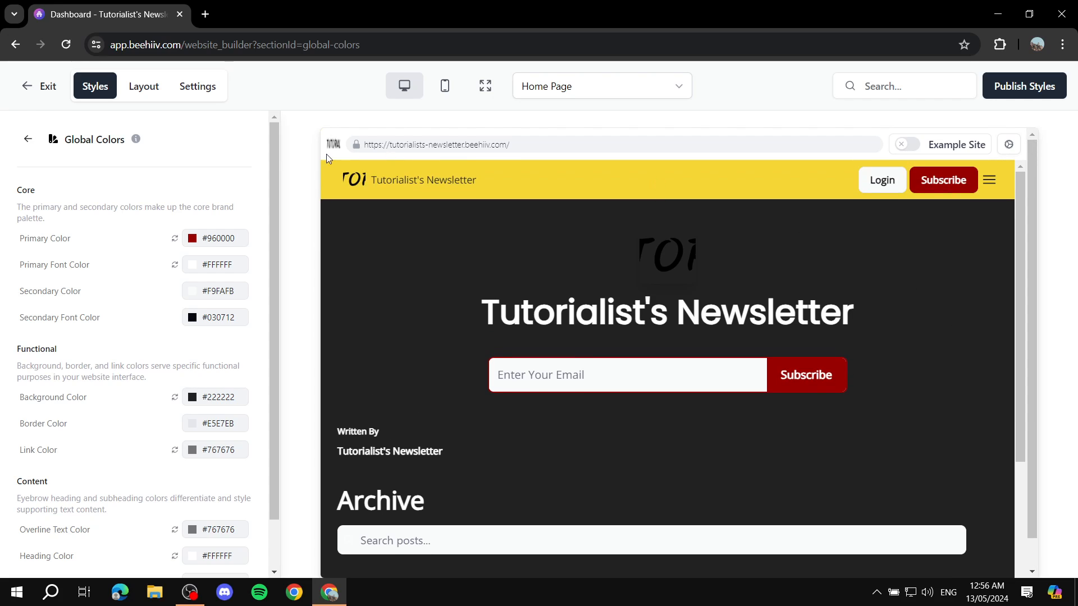
- Set the website's primary color to black, #000000
click(192, 239)
drag(84, 331, 21, 308)
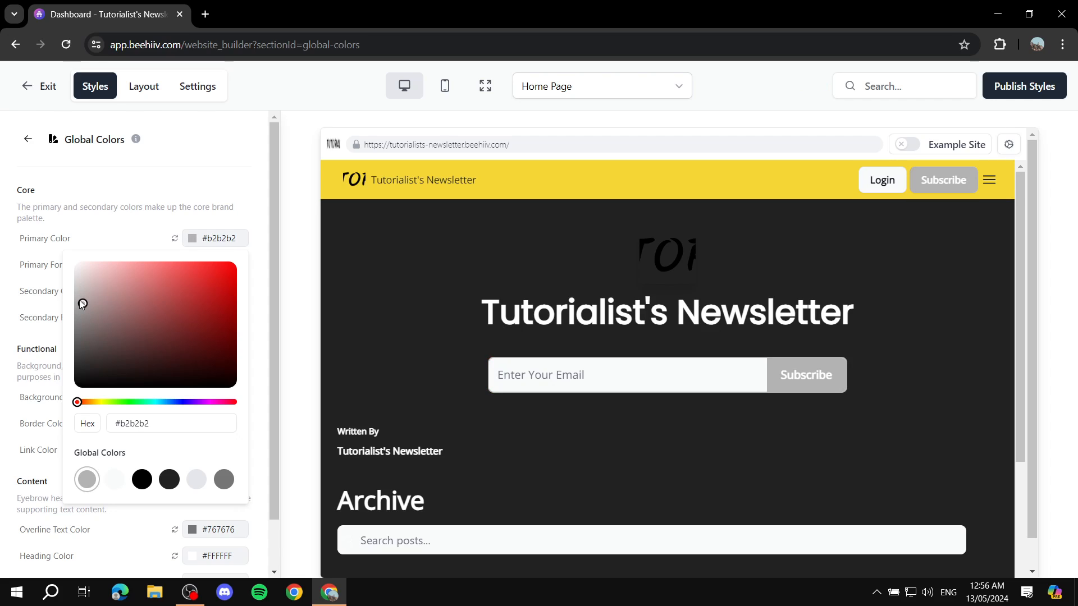
drag(82, 303, 82, 379)
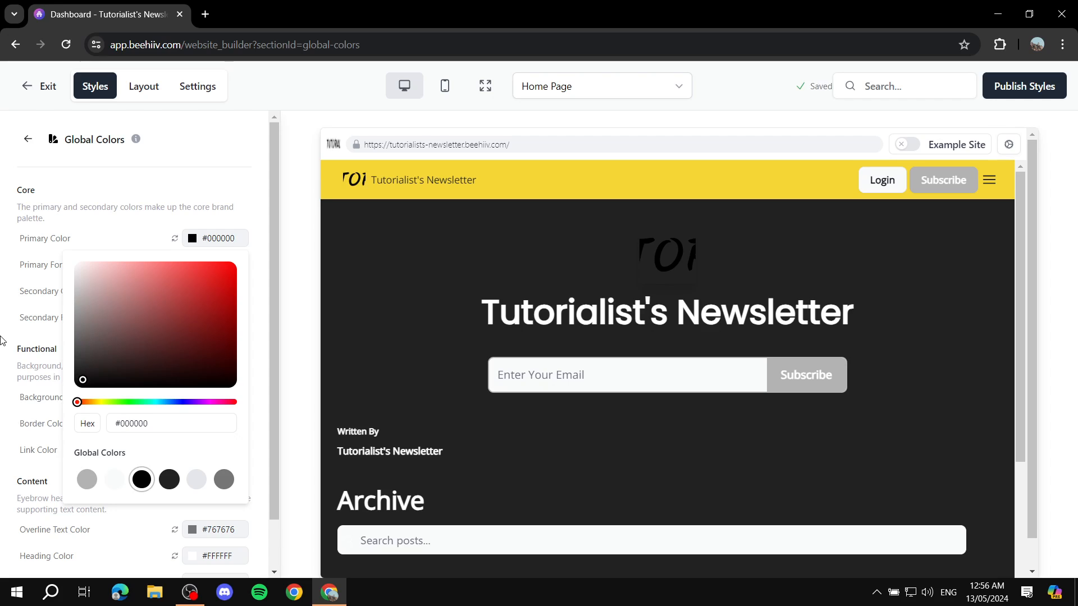
click(3, 315)
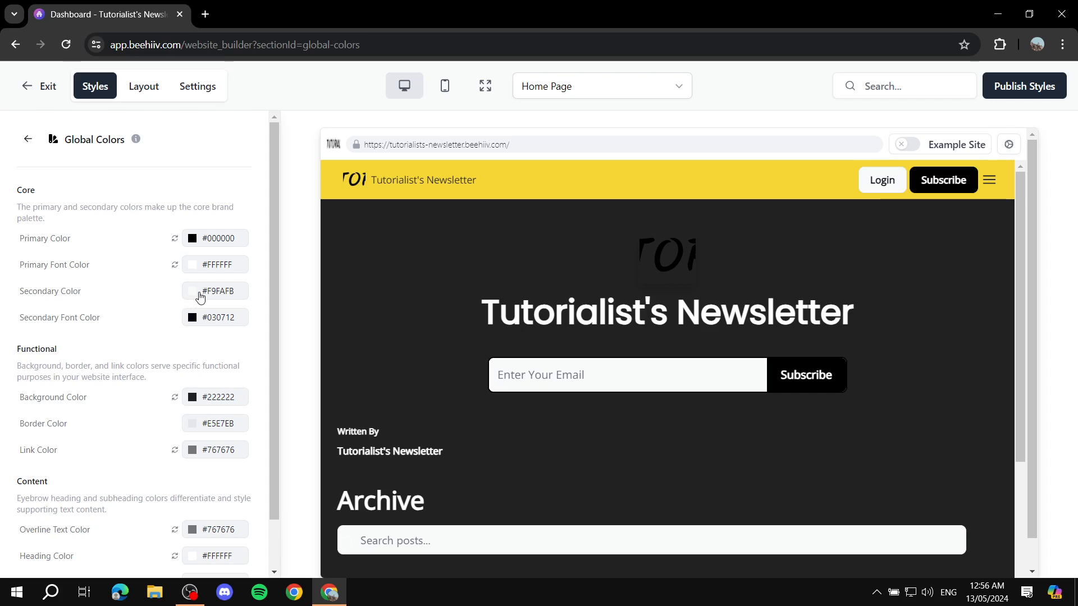
- Review the remaining functional and content colors, return to the global style list, and look over the home page preview
scroll(112, 306, down, 1)
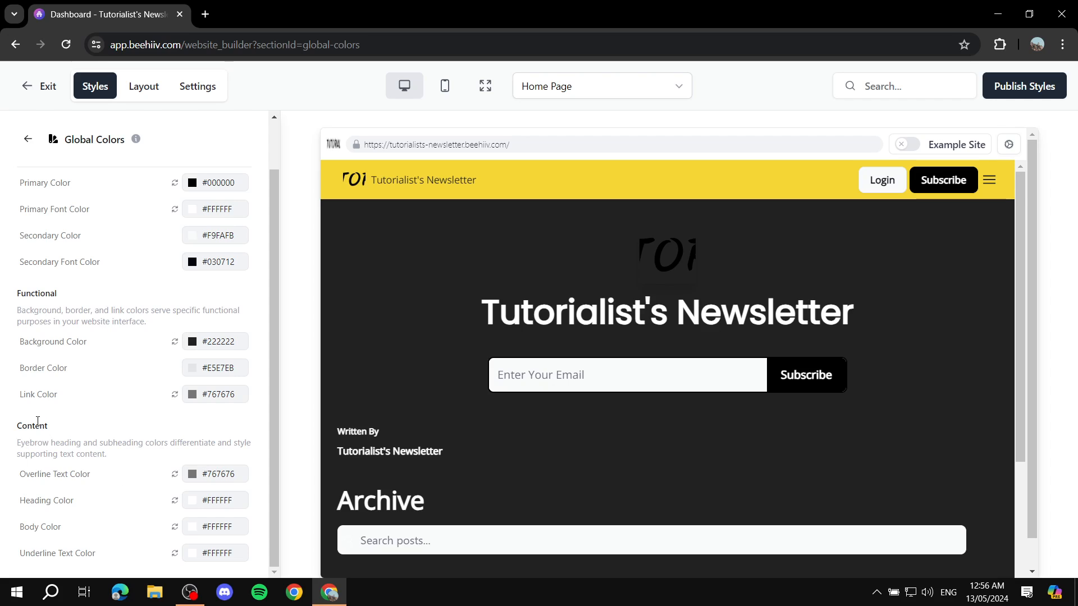
drag(6, 431, 106, 429)
click(146, 428)
scroll(617, 356, down, 4)
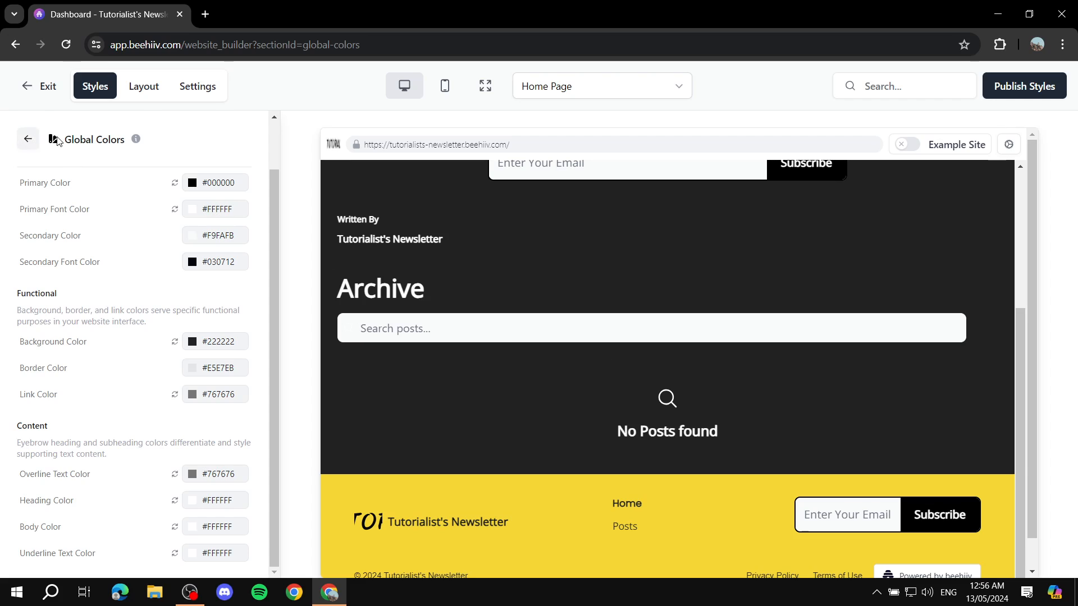
click(27, 138)
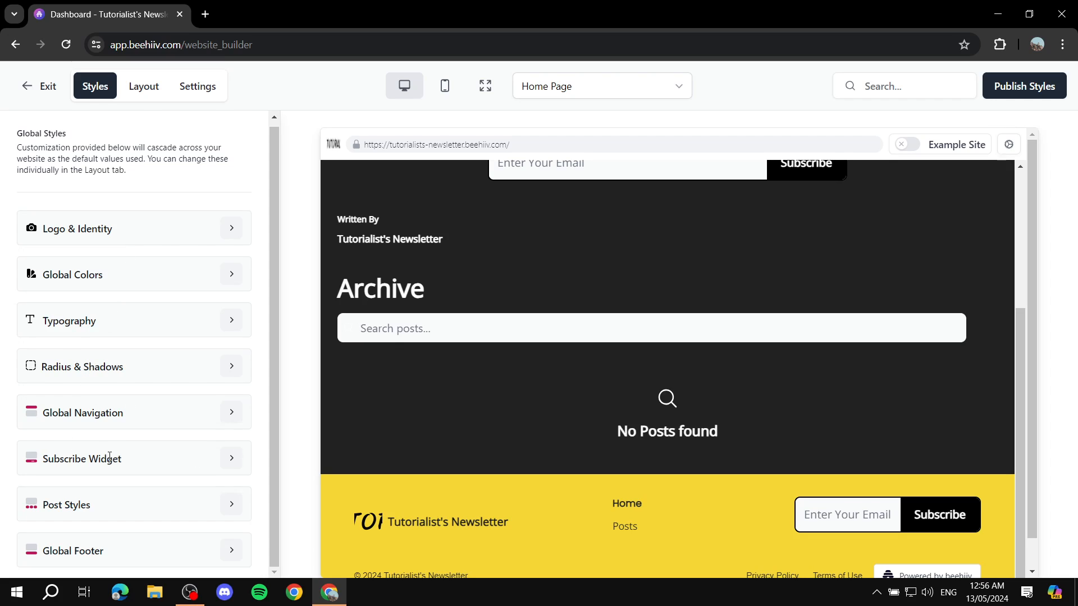
scroll(668, 387, up, 4)
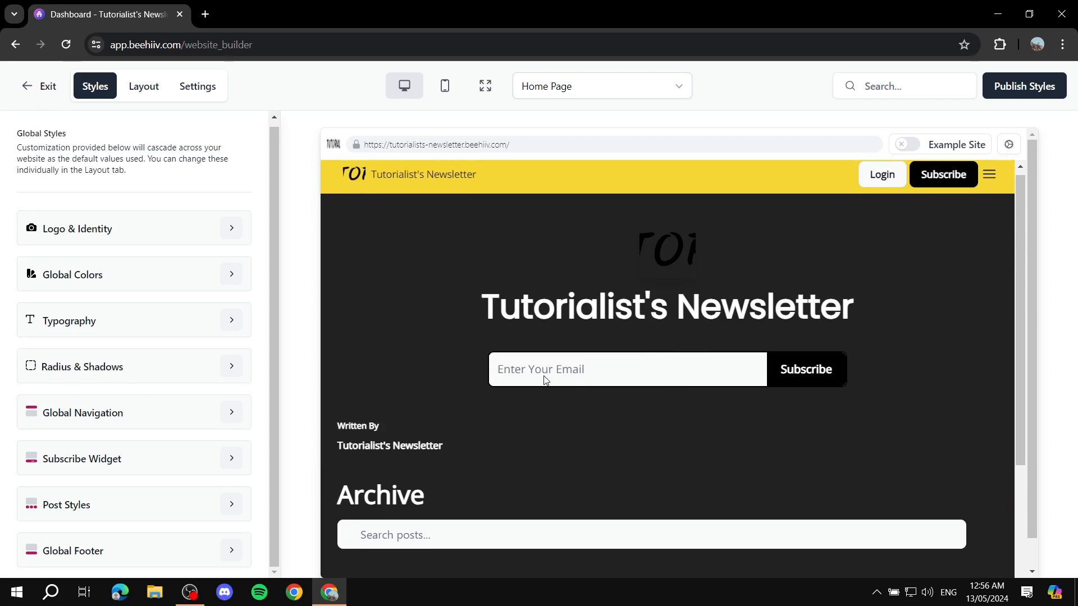
- Set the global headings font family to Times New Roman in the Typography styles
click(231, 321)
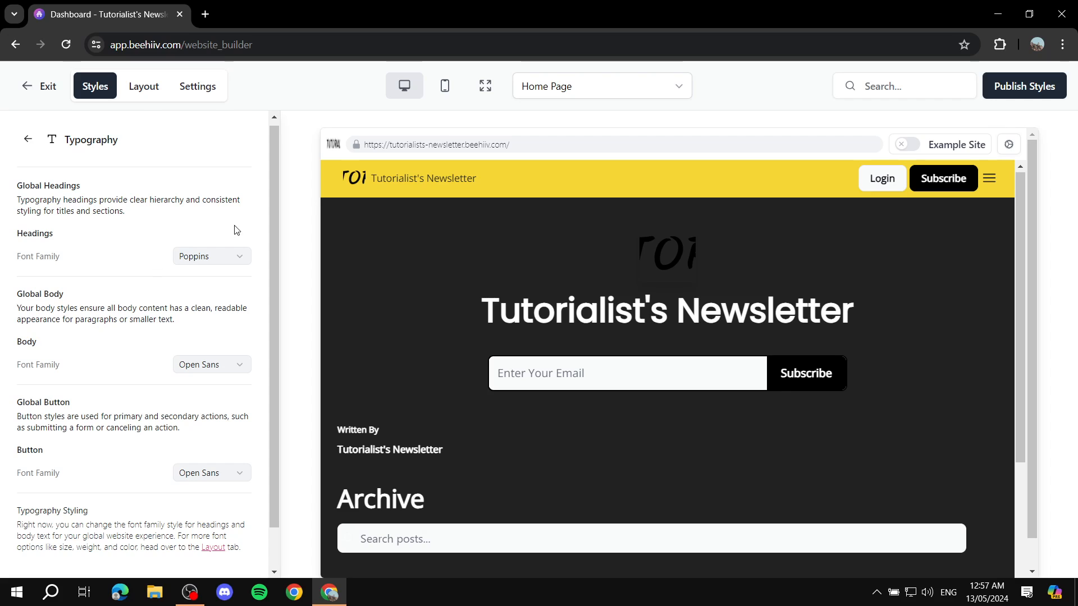
click(235, 257)
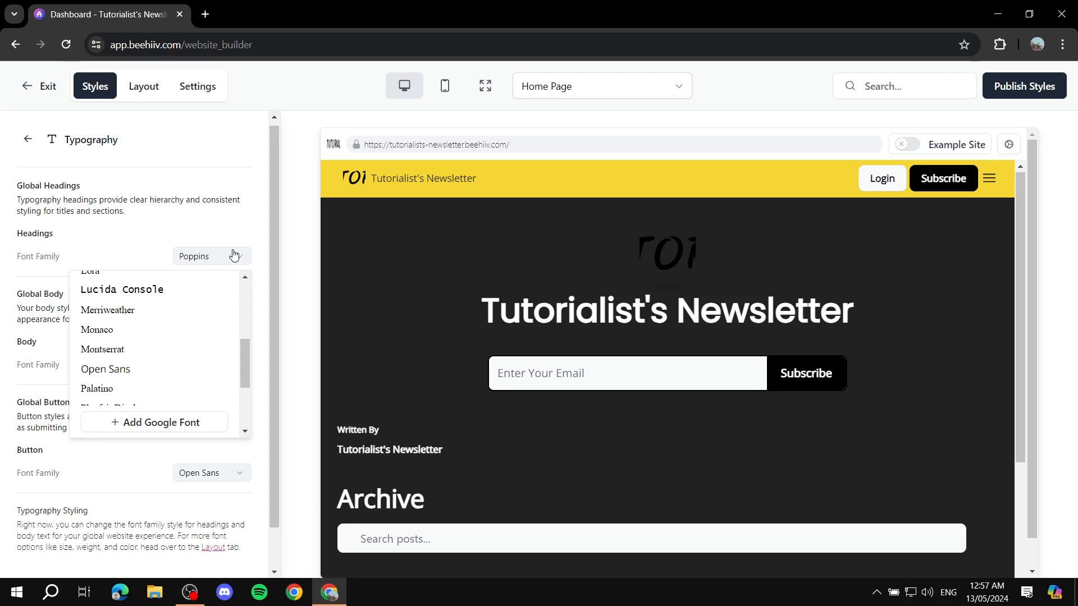
scroll(155, 308, down, 3)
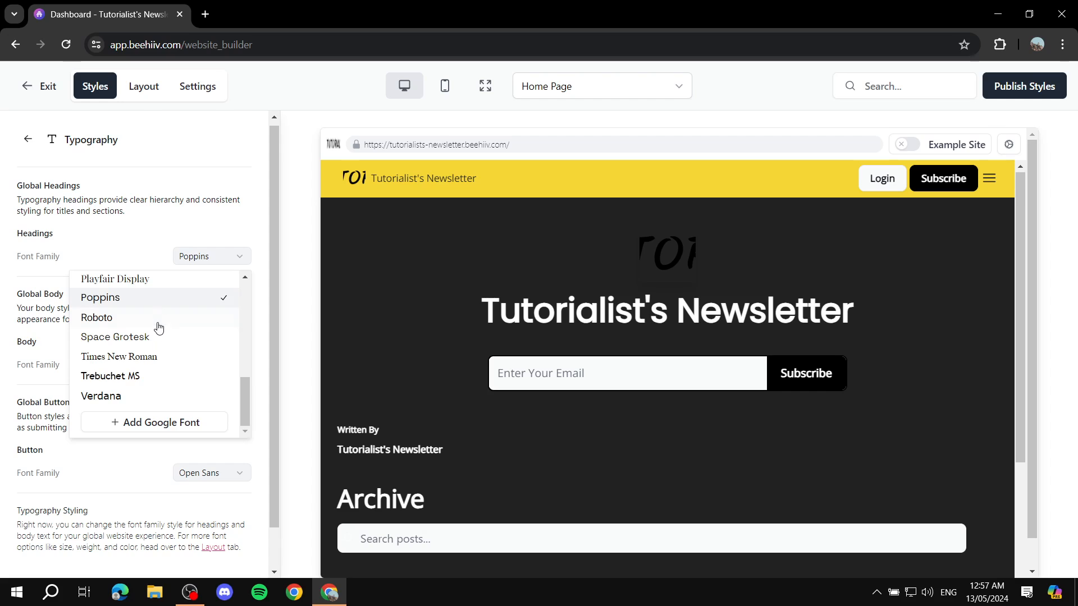
click(147, 357)
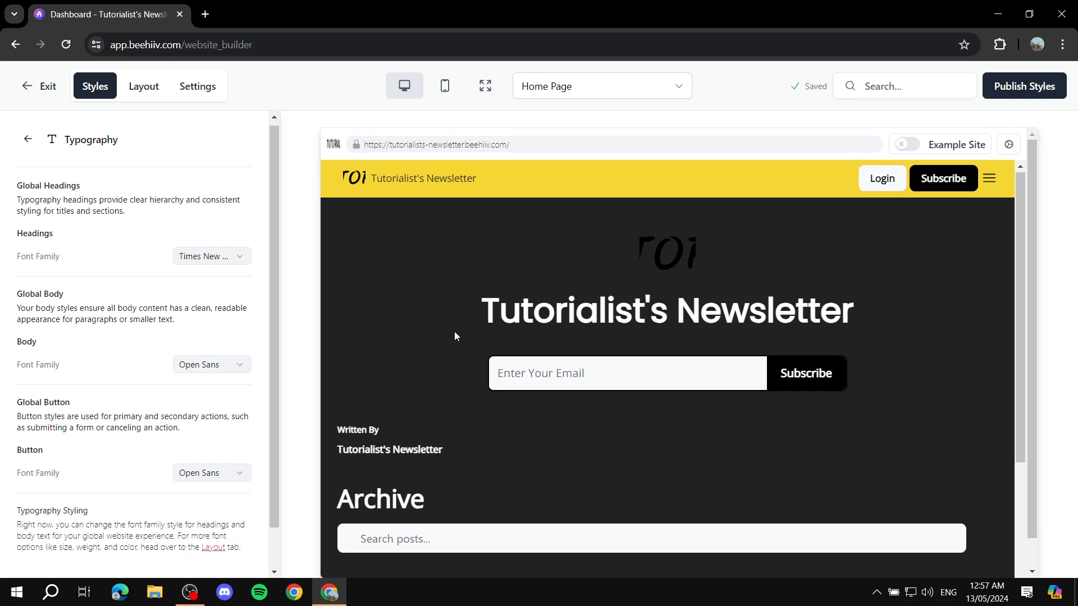
click(237, 367)
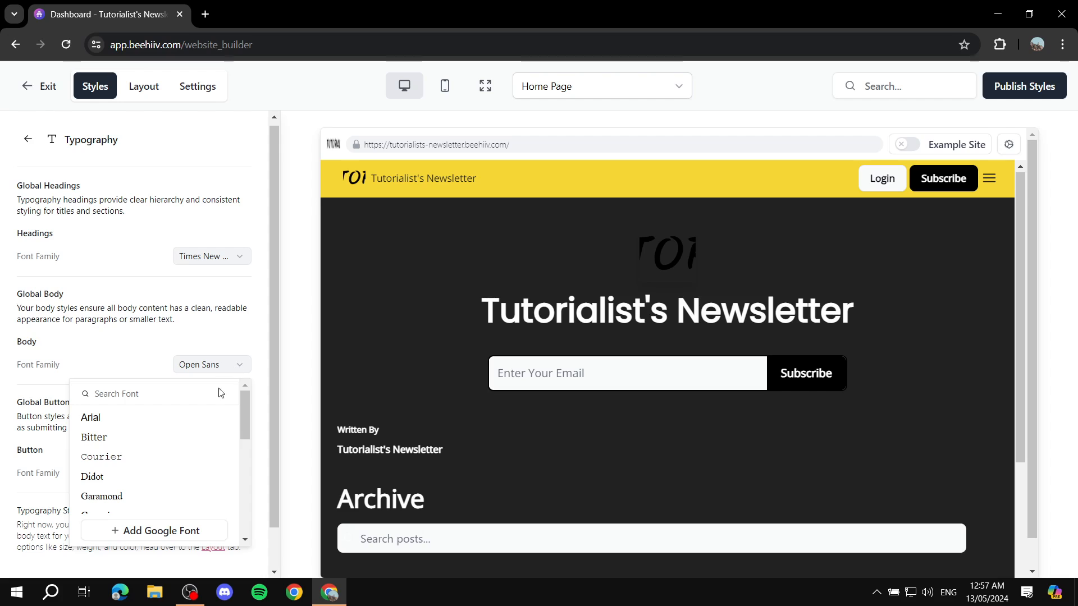
scroll(143, 456, down, 4)
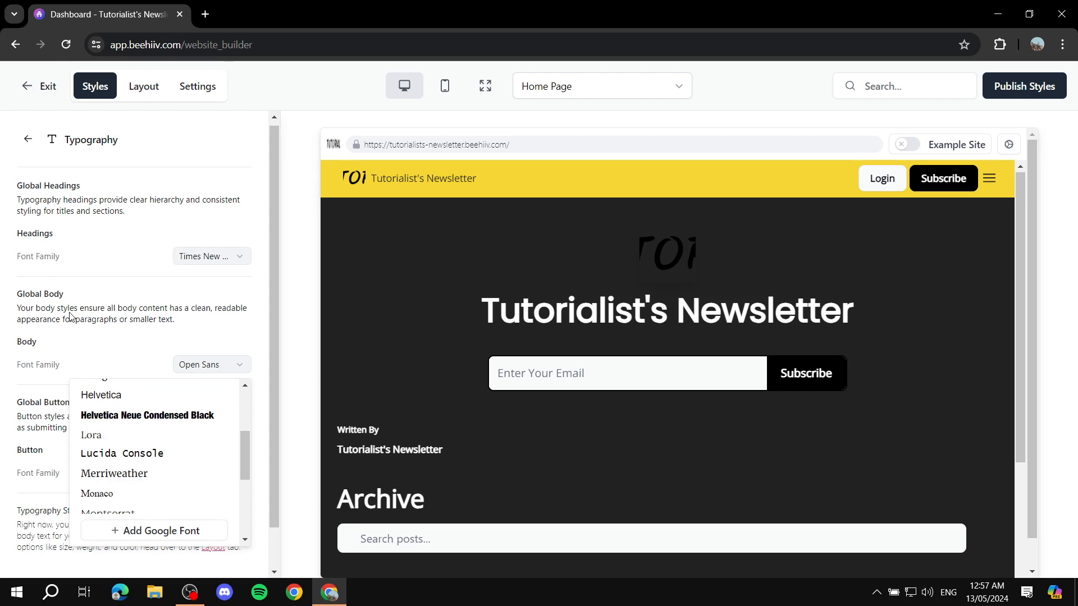
click(17, 267)
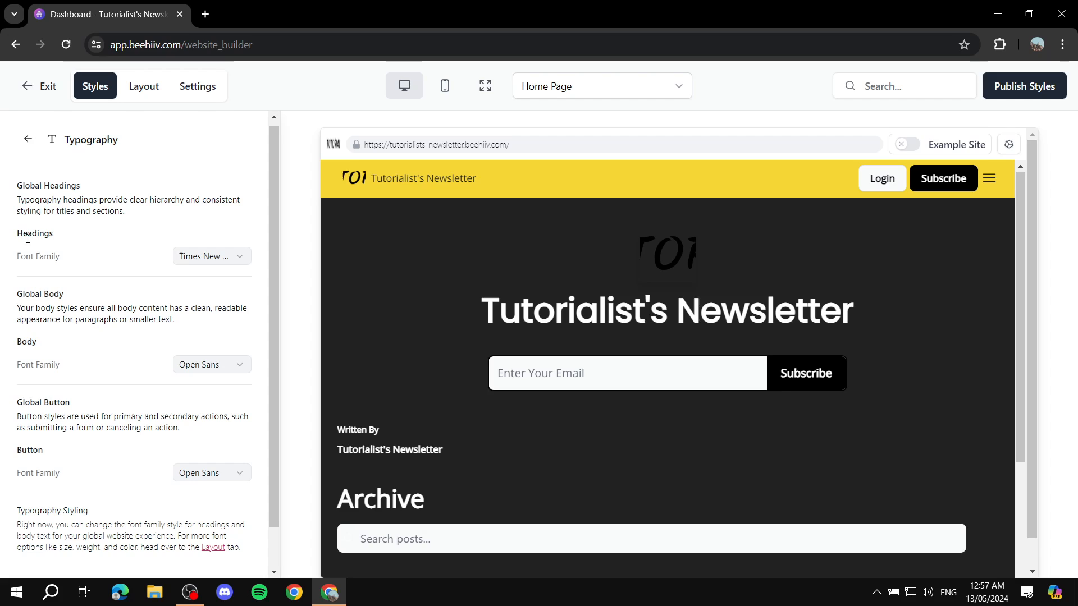
drag(17, 238, 74, 243)
click(80, 239)
- Set the global body font family to Times New Roman and check the home page preview
click(202, 365)
scroll(178, 461, down, 3)
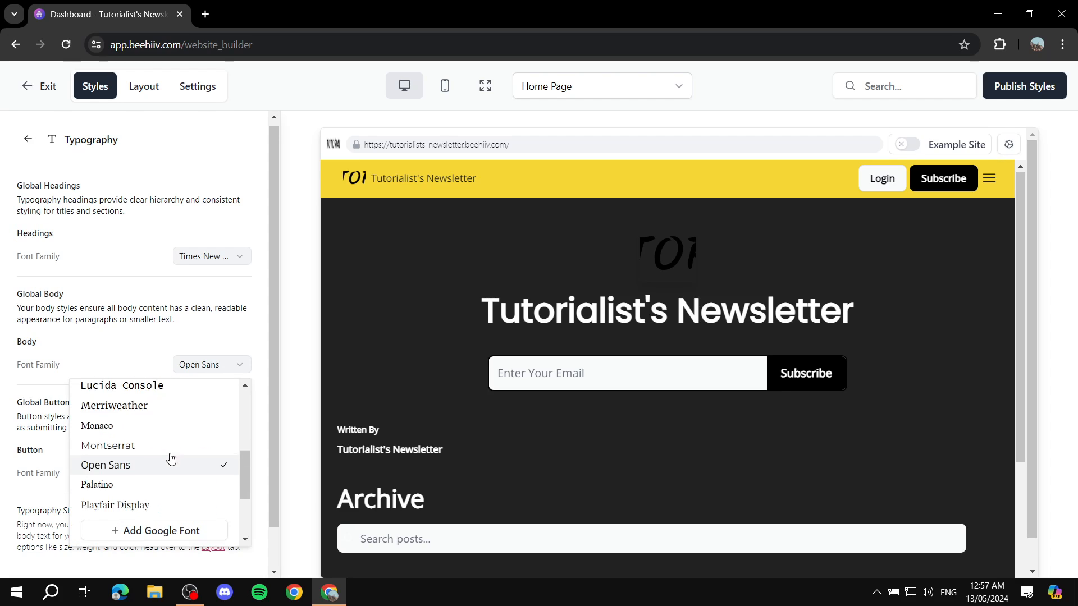
scroll(169, 455, down, 3)
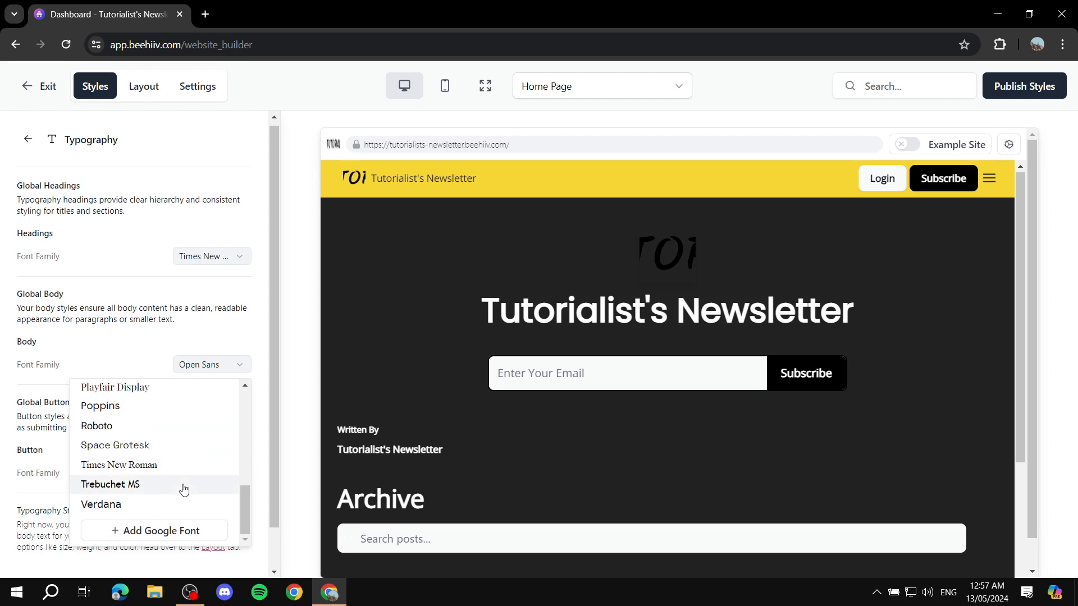
click(156, 470)
scroll(396, 381, down, 2)
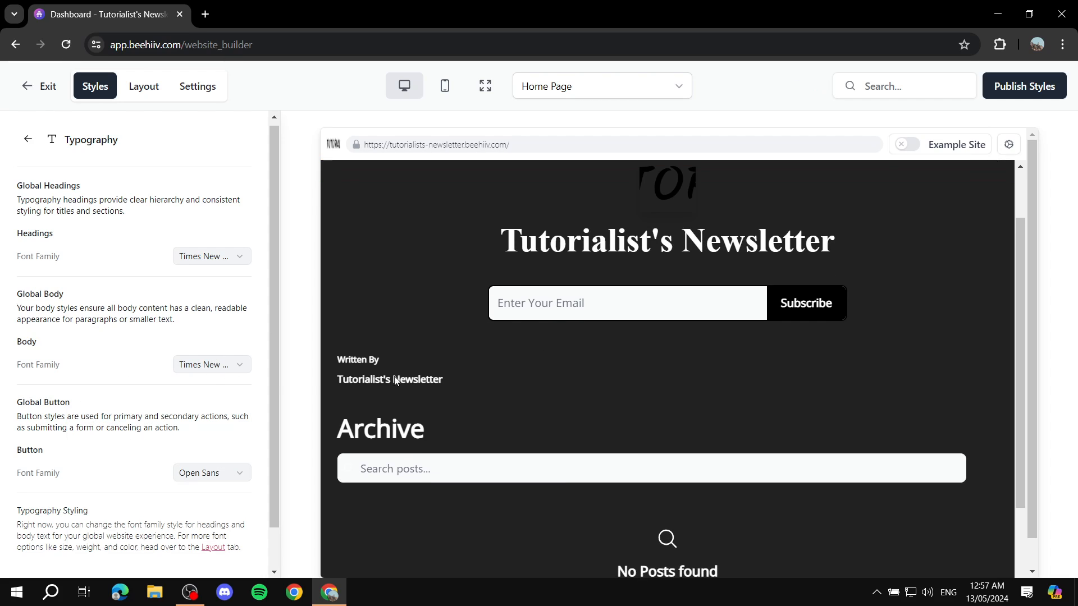
- Set the global button font family to Times New Roman
scroll(250, 382, down, 1)
click(197, 430)
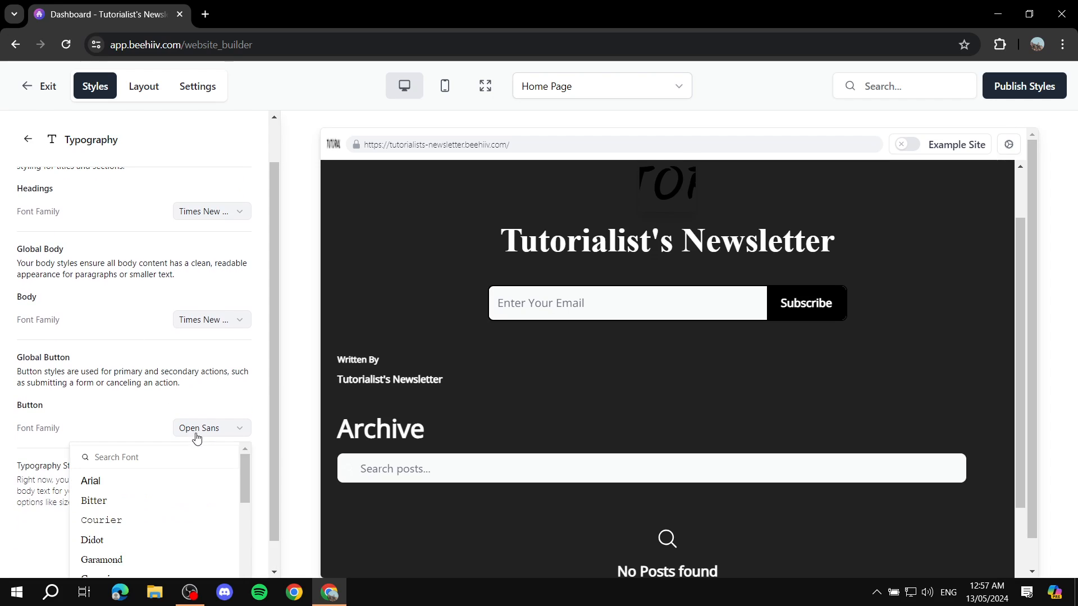
scroll(187, 515, down, 5)
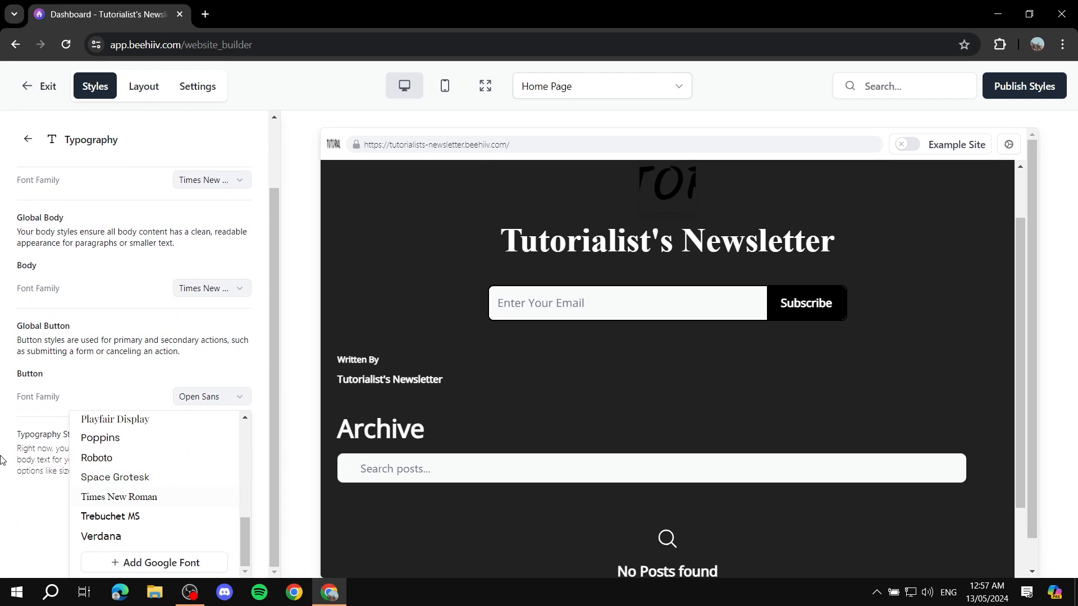
click(112, 497)
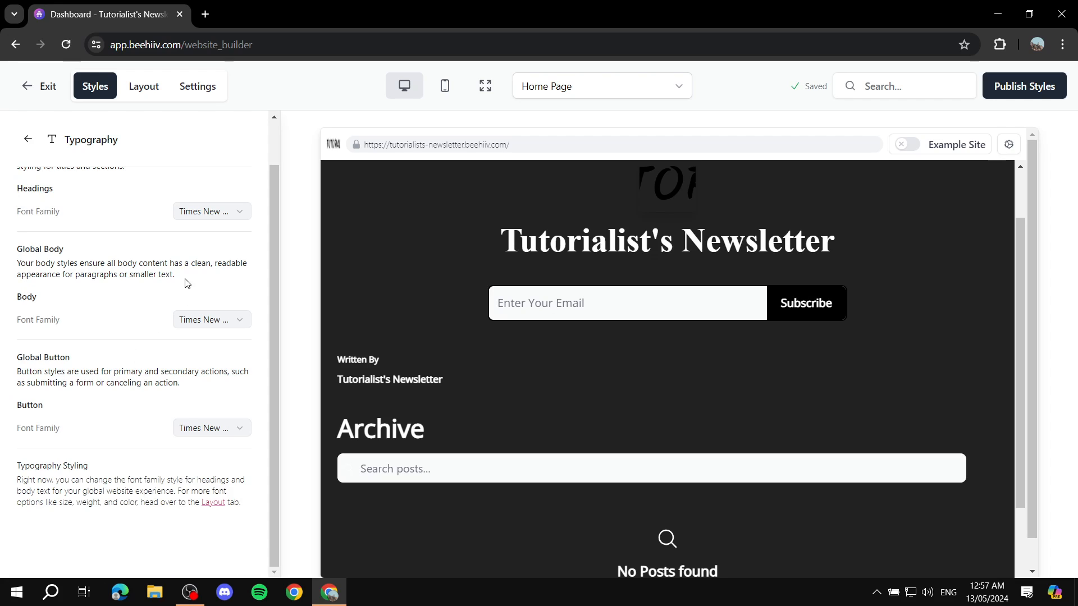
scroll(184, 275, up, 1)
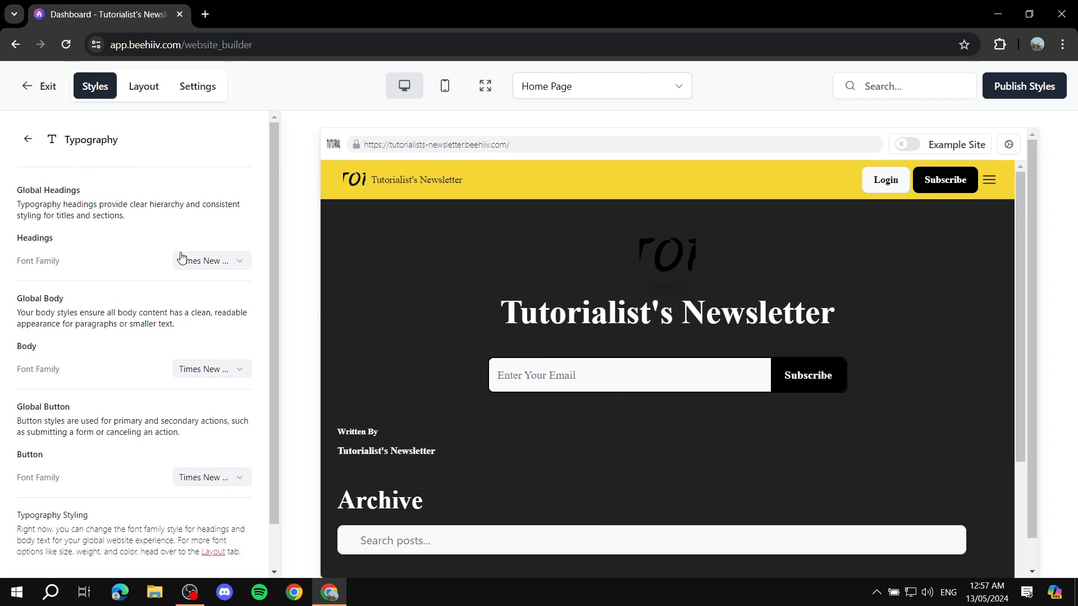
- Leave Typography, show the Radius & Shadows styles, and examine the edges of the signup form in the preview
click(28, 138)
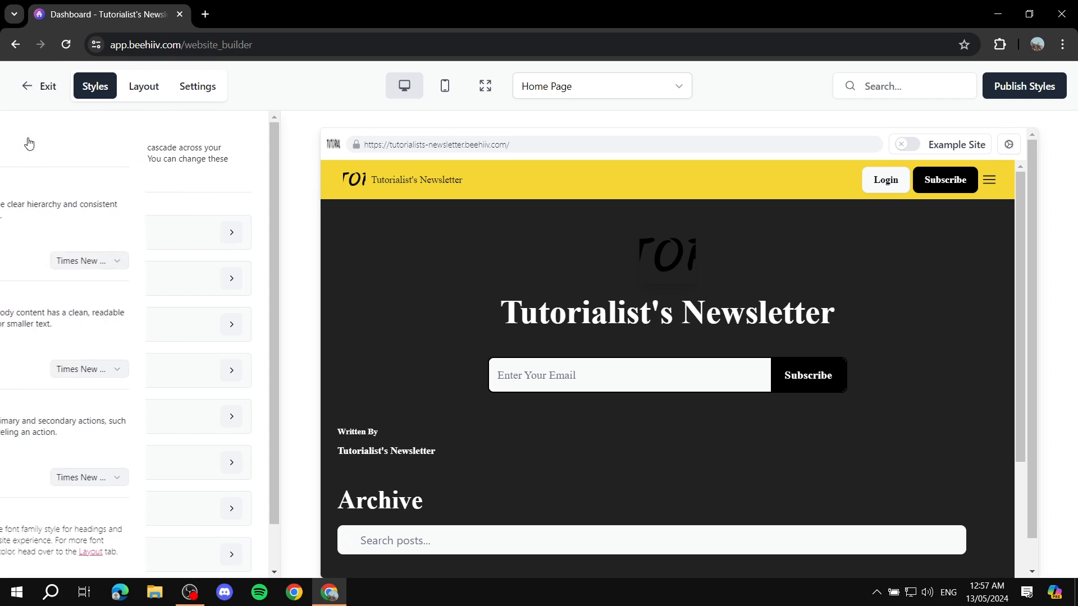
click(231, 371)
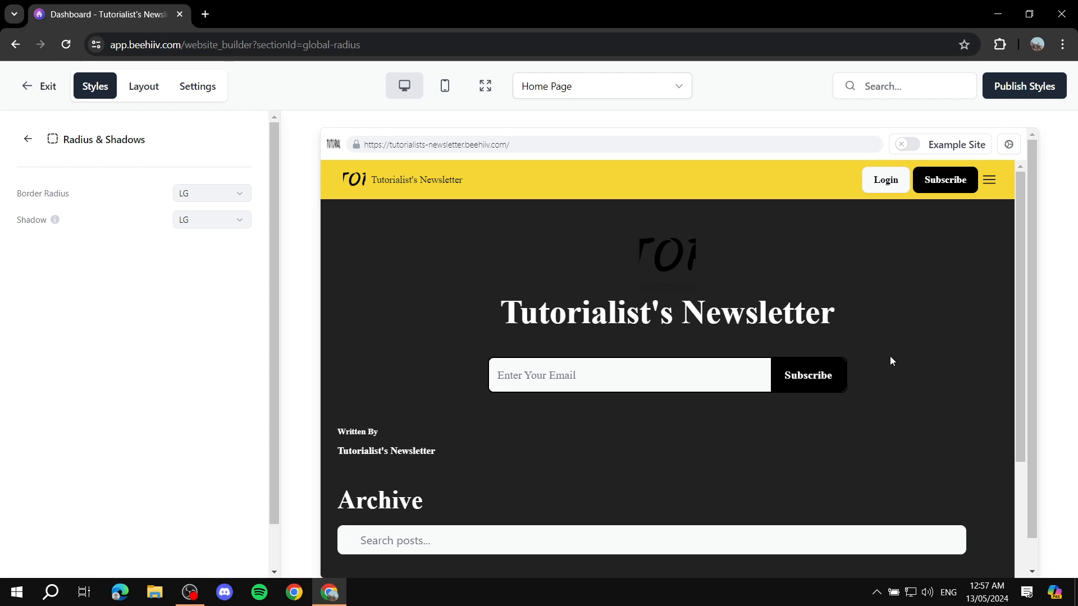
drag(830, 401, 506, 401)
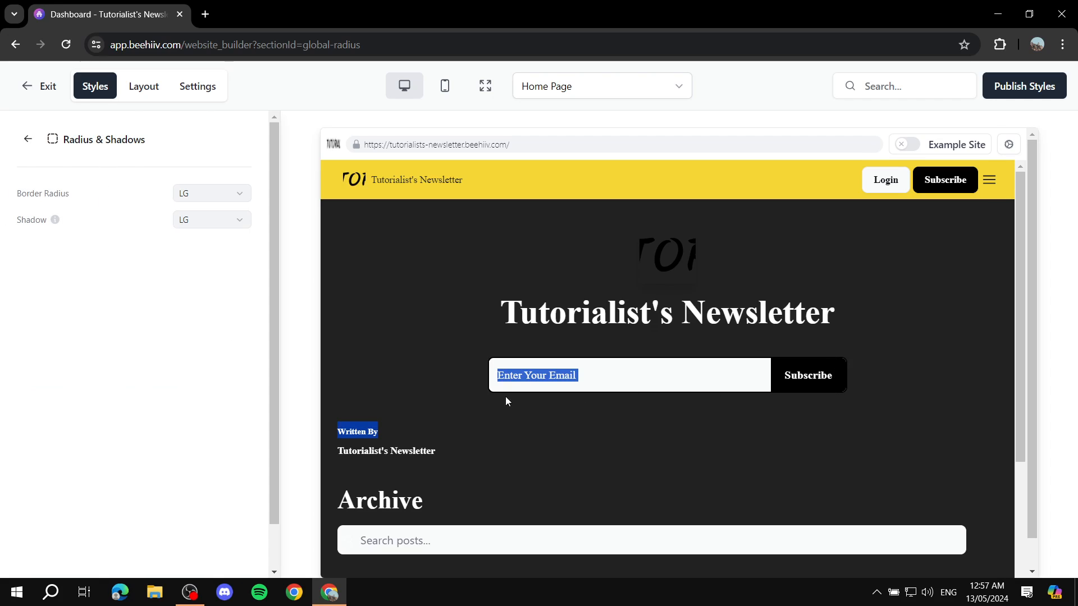
click(442, 415)
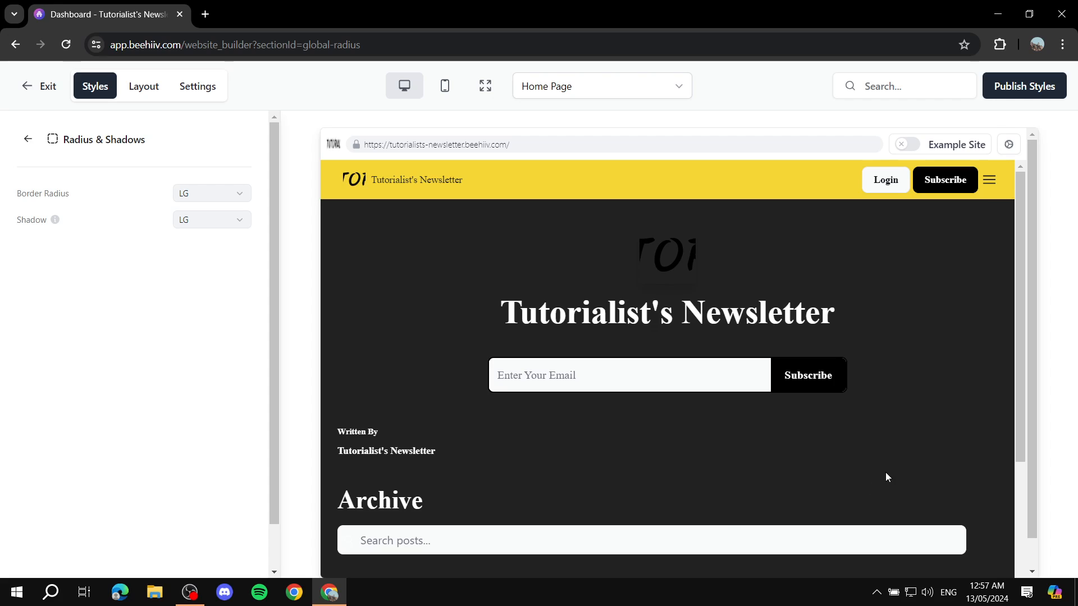
drag(879, 398, 866, 414)
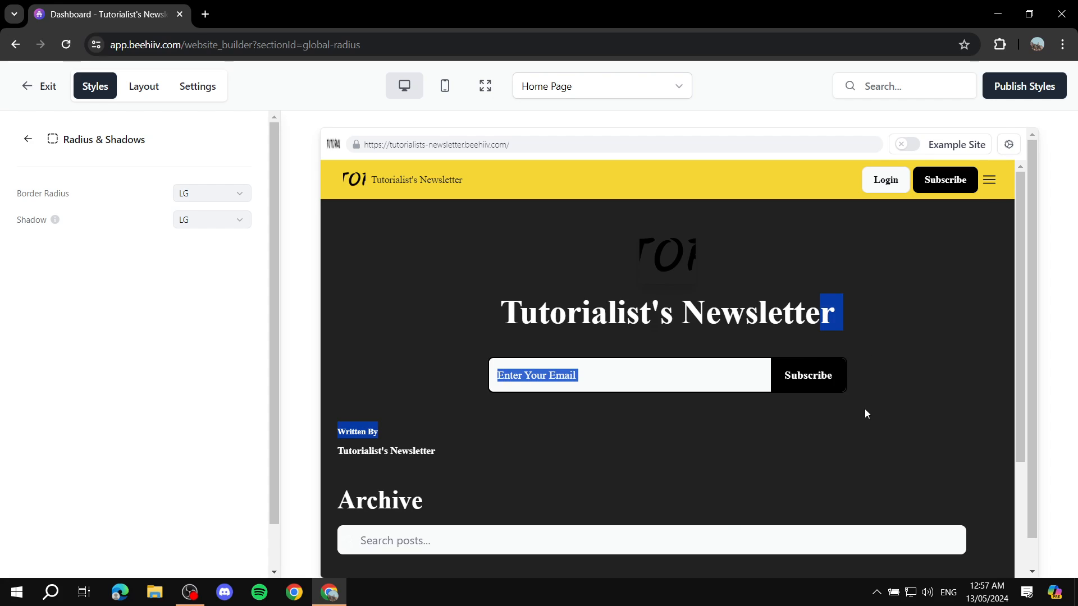
click(816, 414)
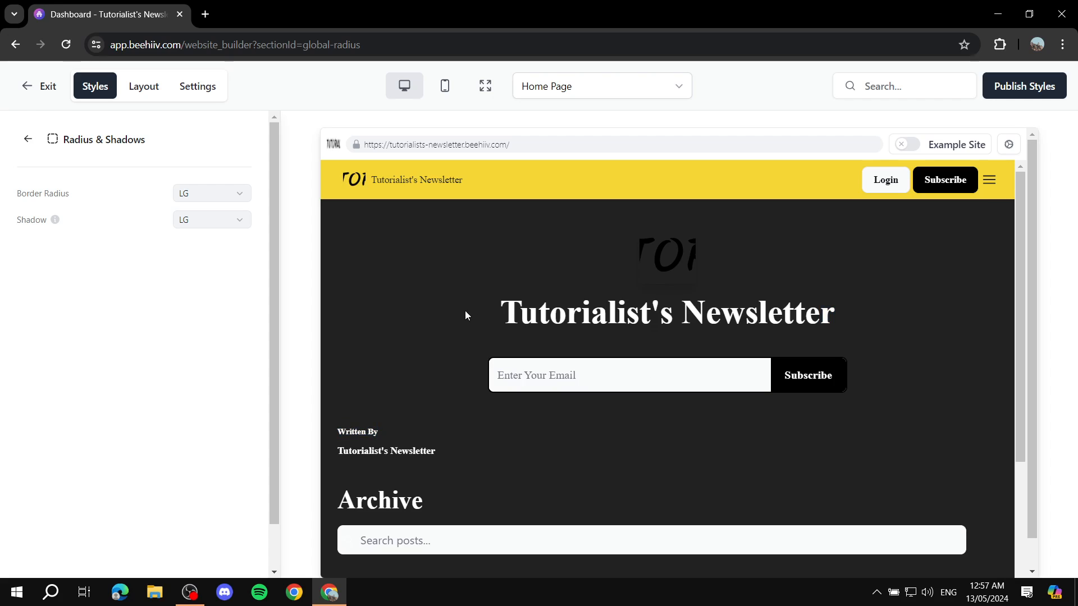
- Try the None, 3XL and MD border radii on the home page preview and restore the border radius to LG
click(206, 191)
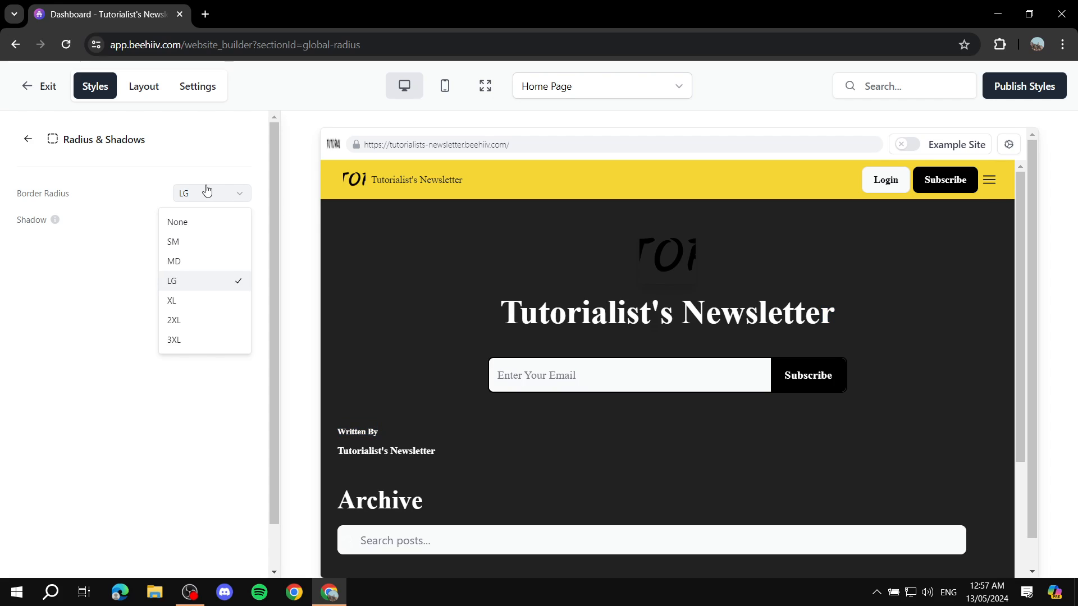
click(180, 224)
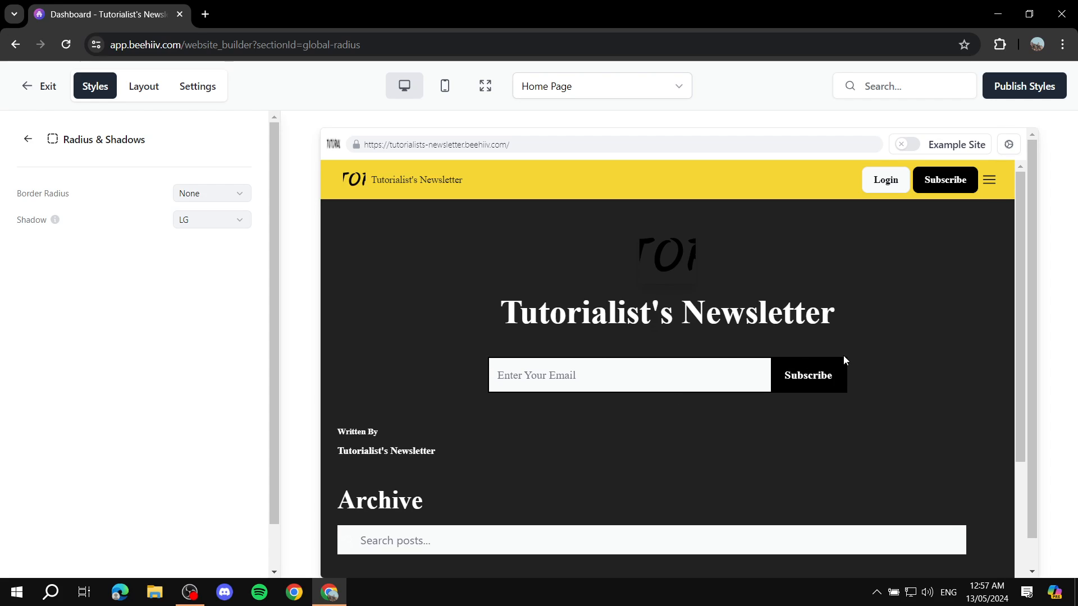
click(226, 199)
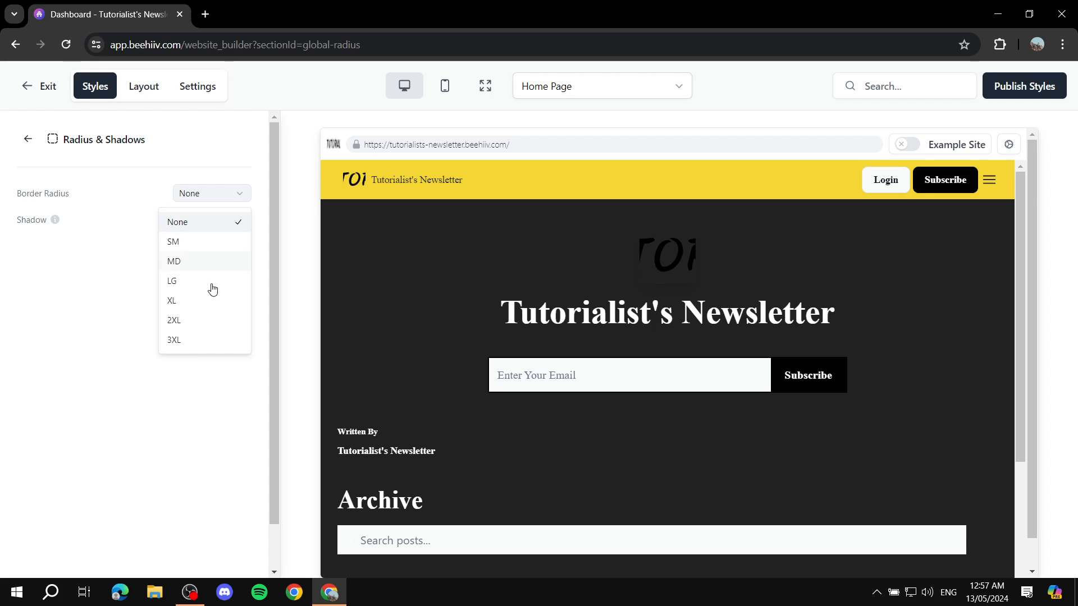
click(180, 341)
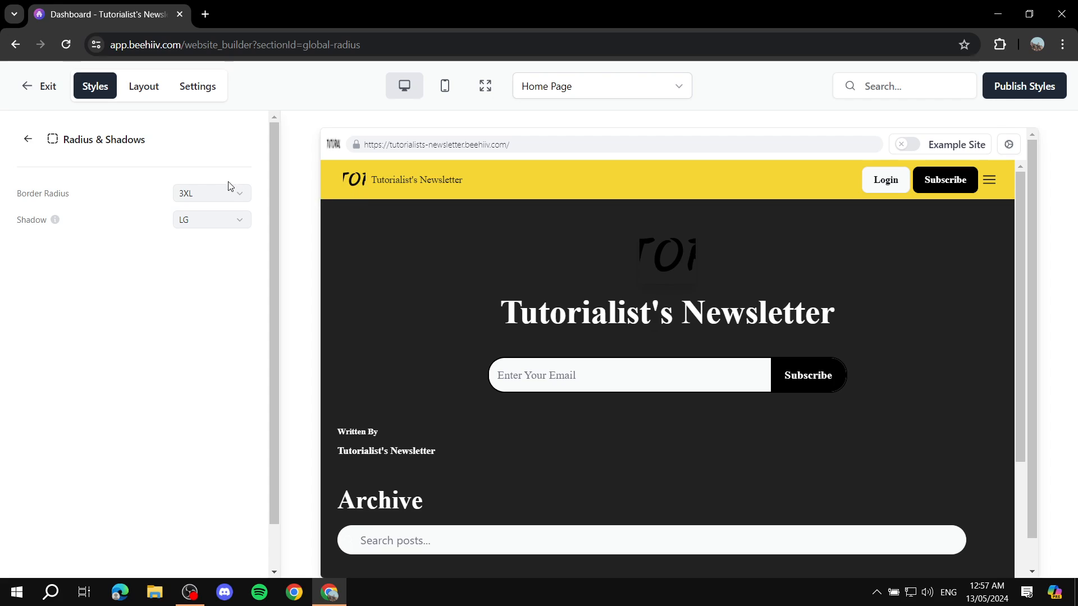
click(208, 199)
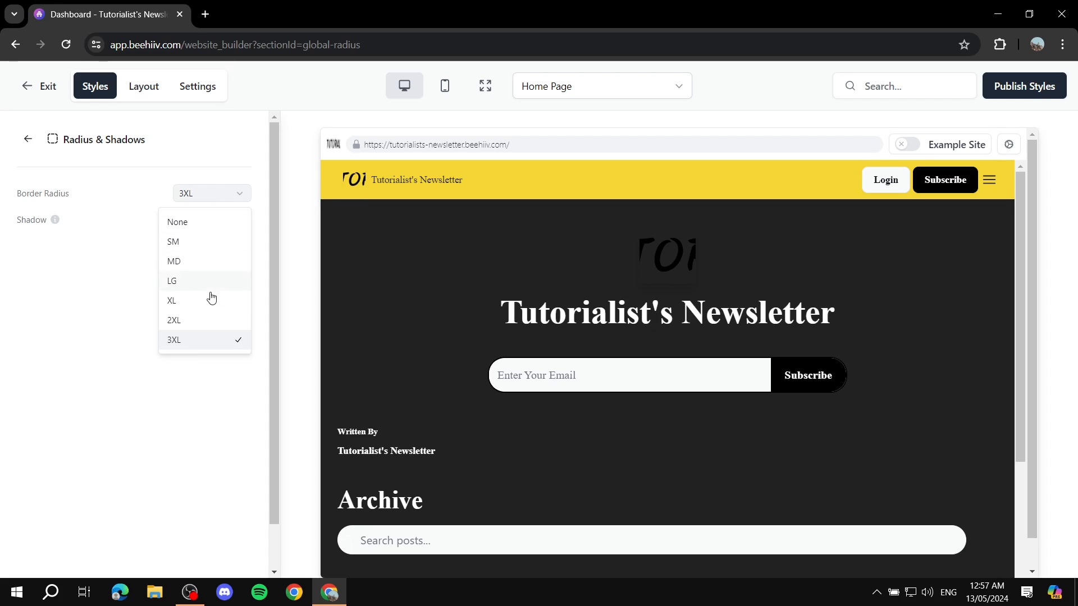
click(182, 281)
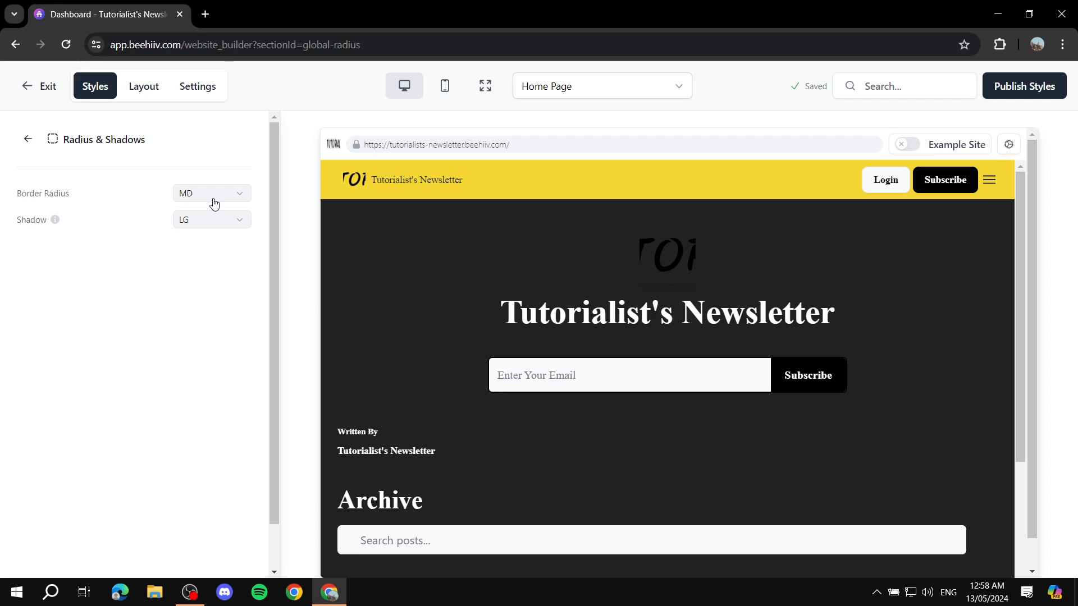
click(212, 200)
click(175, 283)
- Check what the global shadow setting applies to, set it to XL, and return to the global styles list
mouse_move(54, 223)
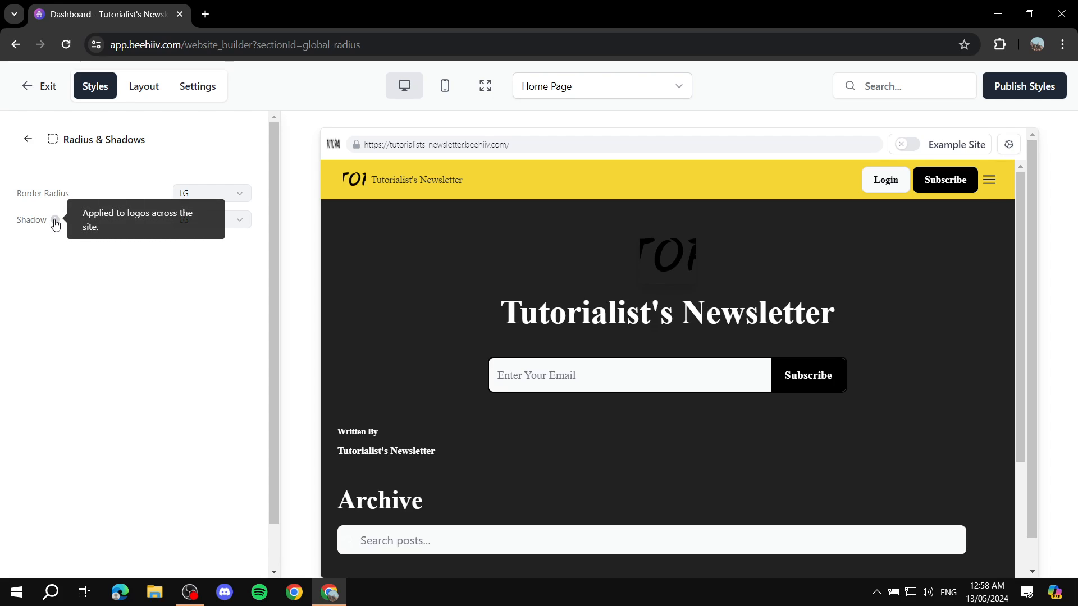
click(230, 219)
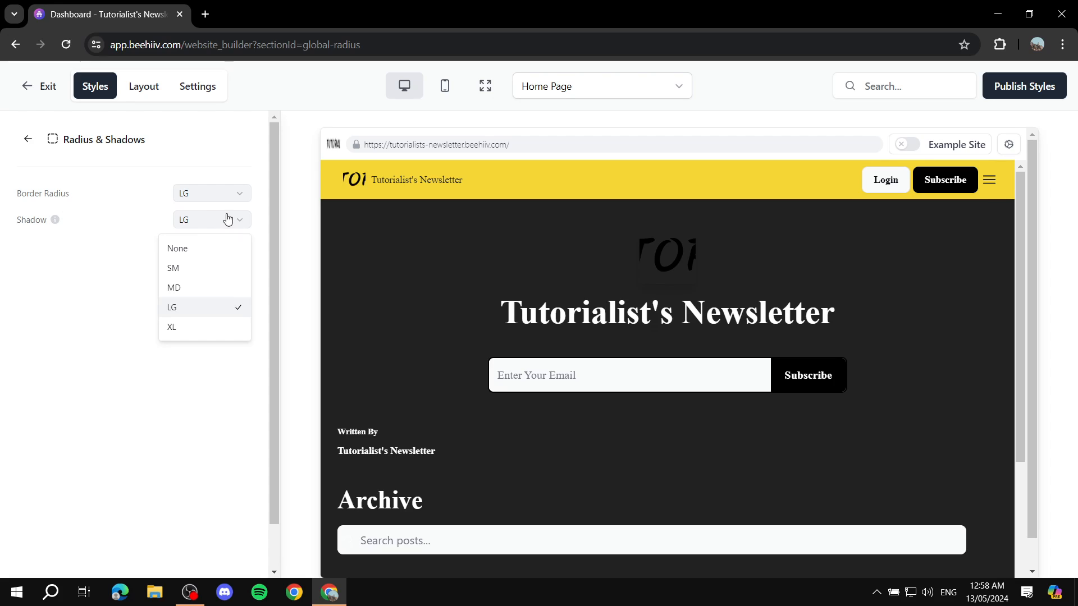
click(186, 332)
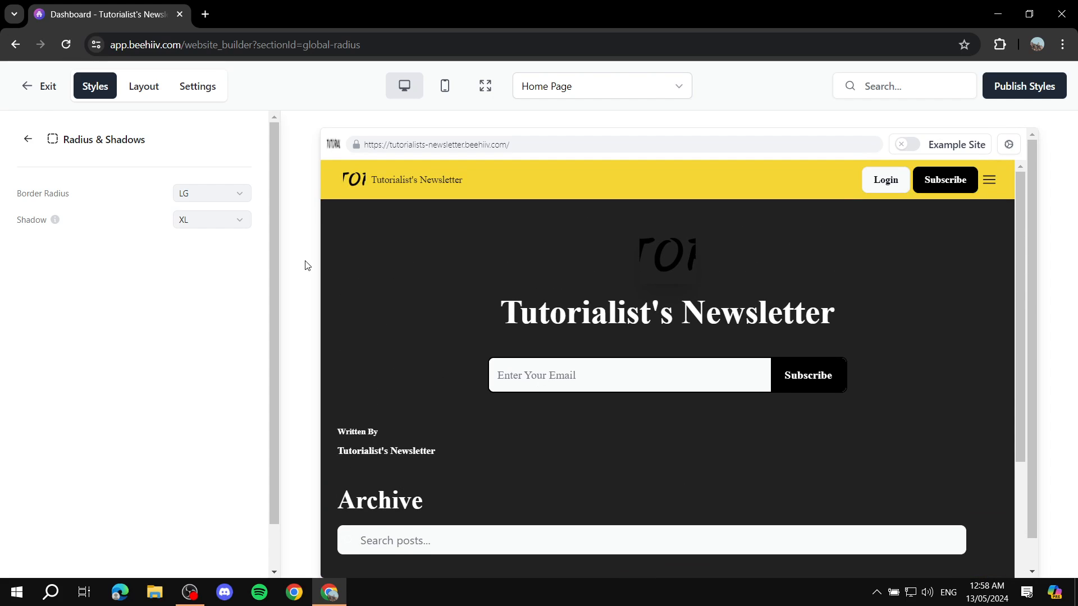
click(28, 139)
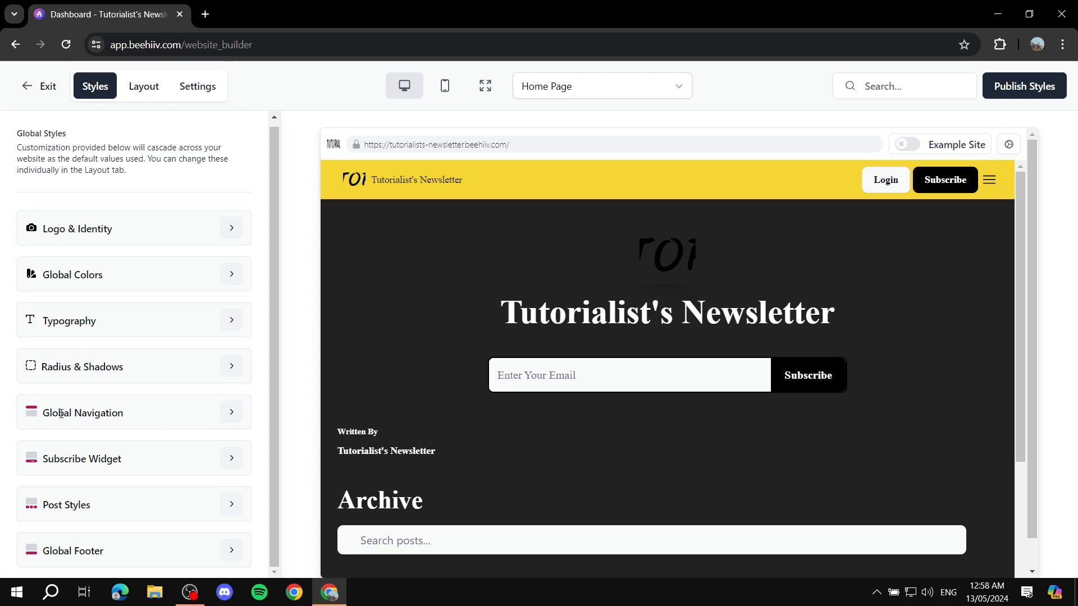
- Review the Global Navigation styles, covering the logo, top navigation bar, and primary and secondary button colors
click(231, 412)
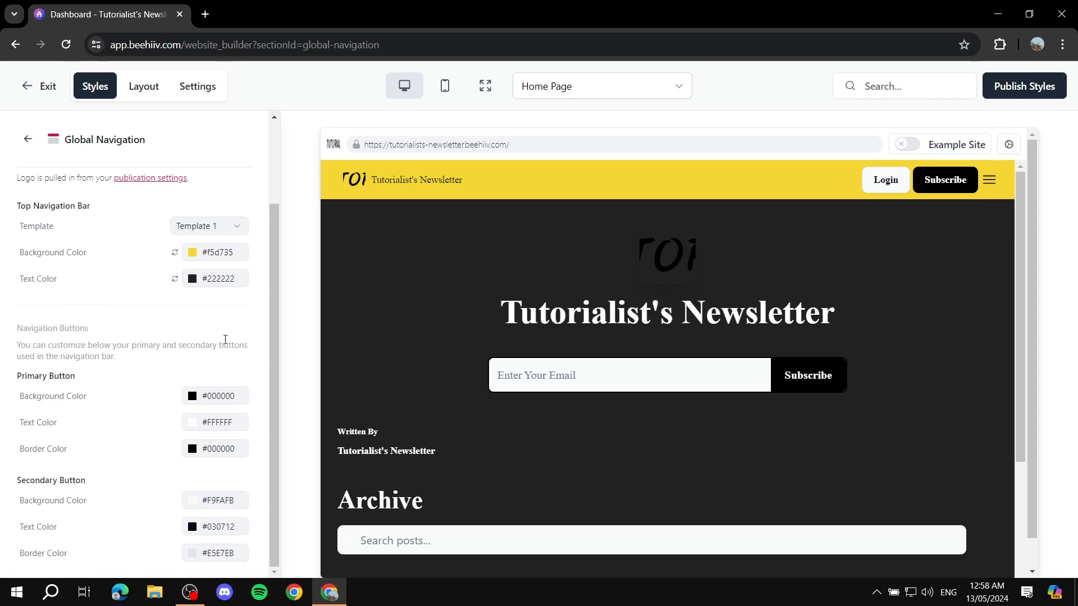
scroll(219, 331, up, 3)
scroll(194, 382, down, 3)
scroll(219, 247, up, 3)
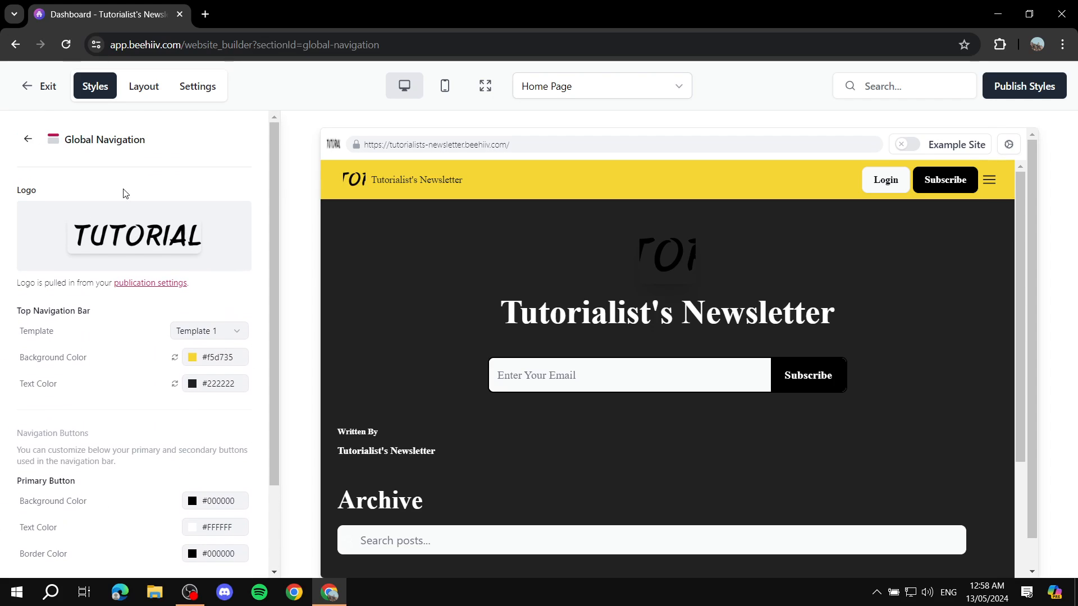
scroll(256, 358, down, 3)
click(28, 138)
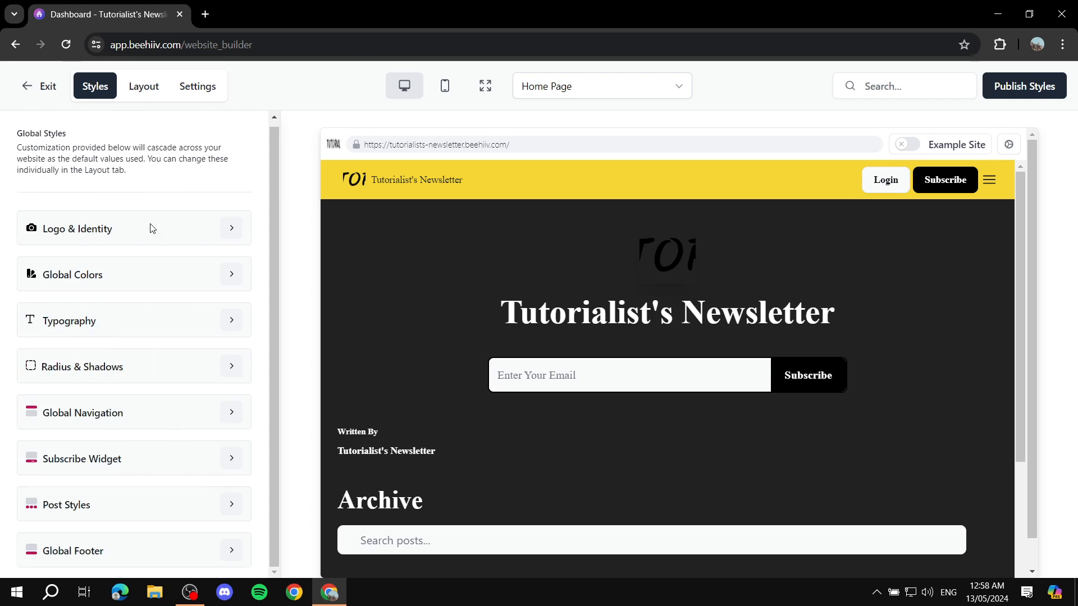
- Review the Post Styles options for posts, home page header and post cards, and look over the home page preview
click(230, 503)
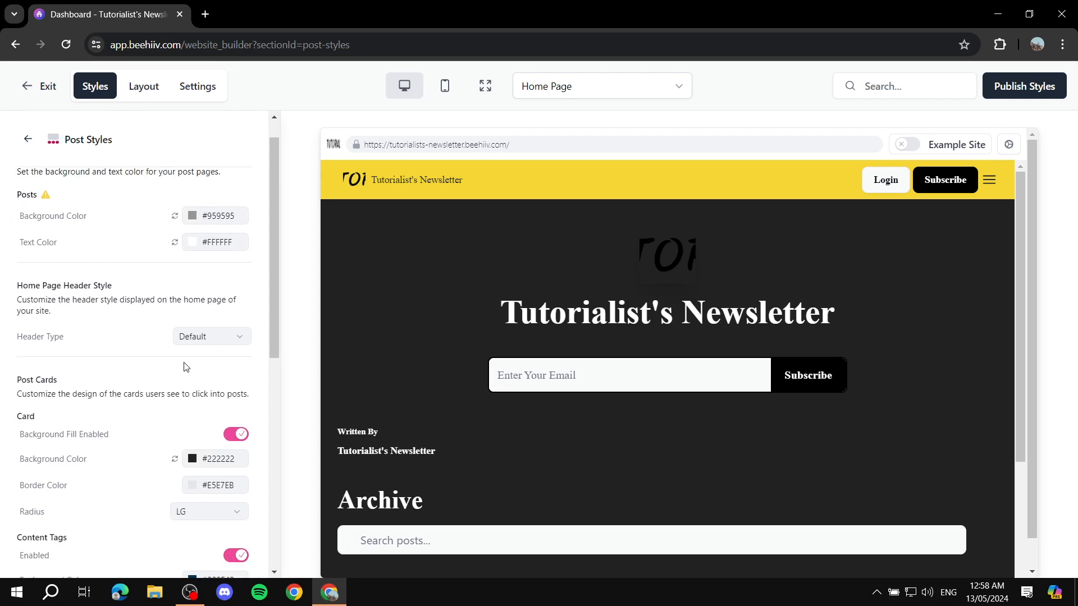
scroll(191, 367, down, 10)
click(27, 138)
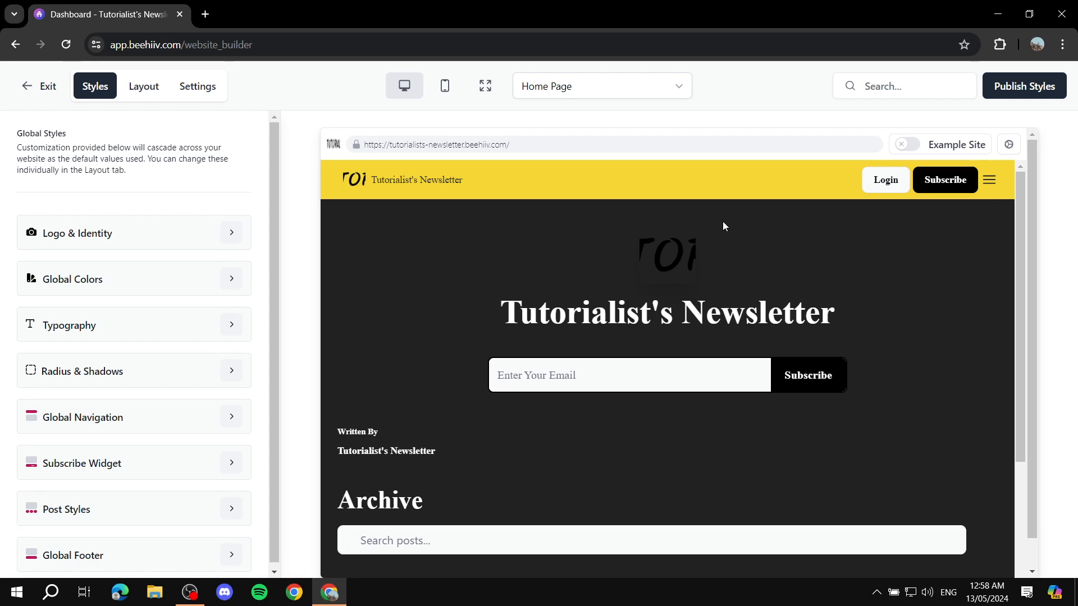
scroll(693, 329, down, 5)
scroll(693, 330, up, 5)
- Switch the preview to the Signup Page, check its Logo & Identity style, and look over the page down to its footer
click(669, 88)
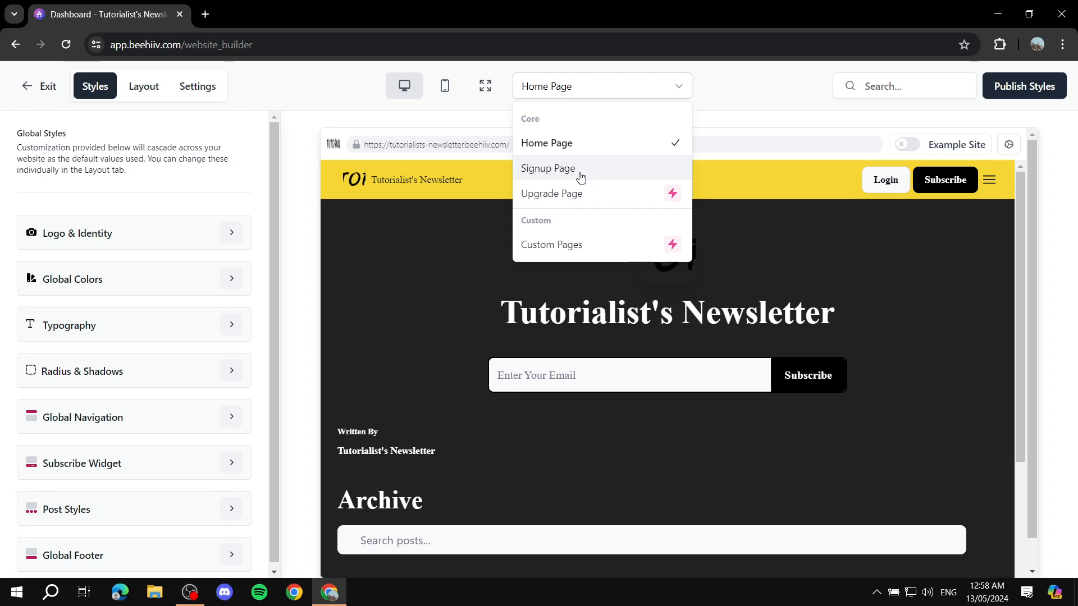
click(561, 170)
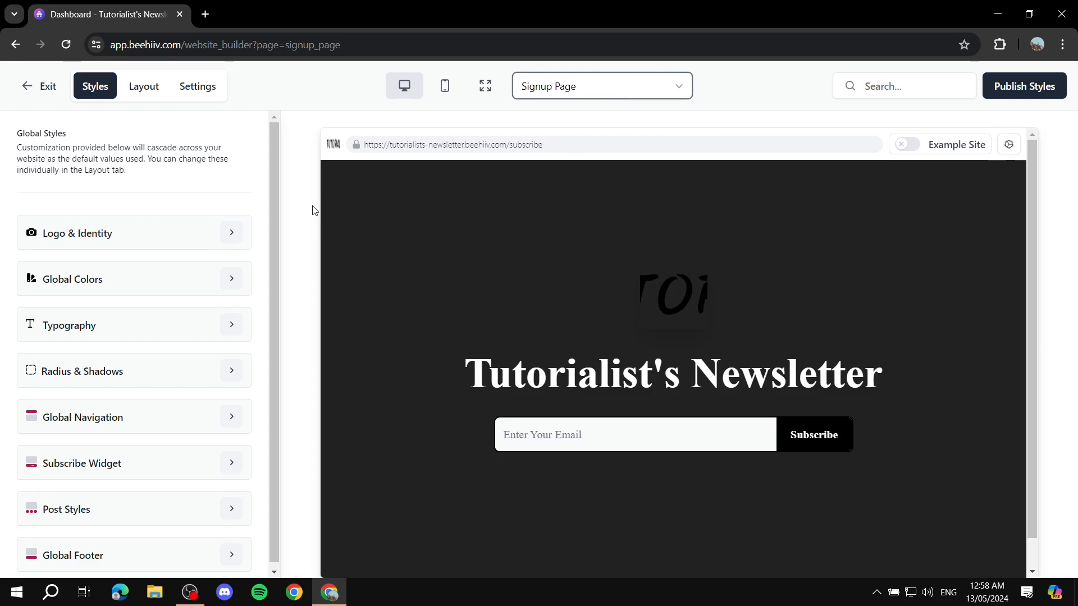
click(236, 241)
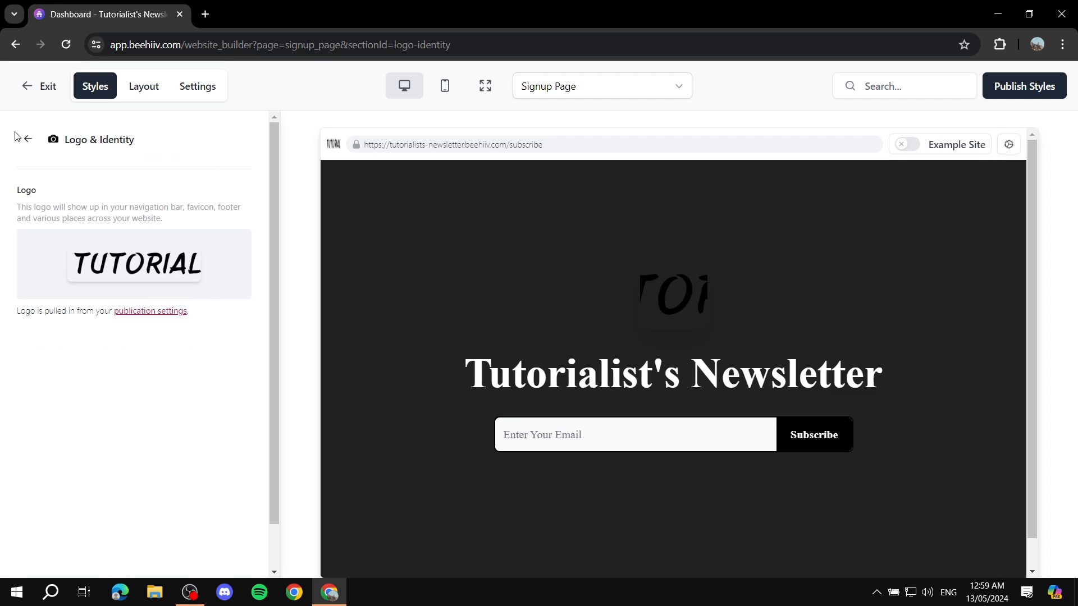
click(24, 138)
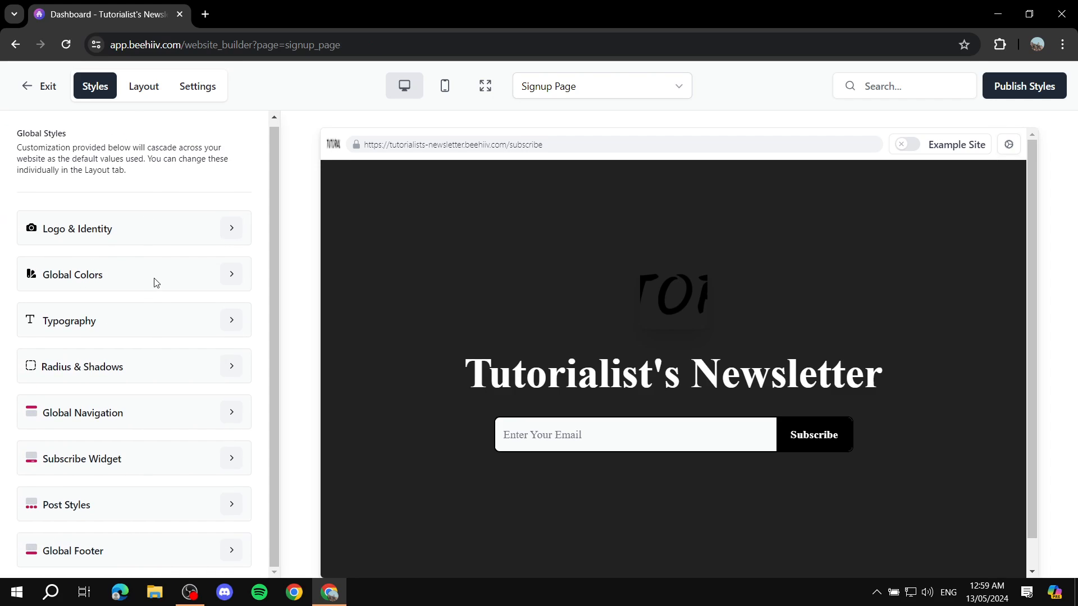
scroll(667, 266, down, 2)
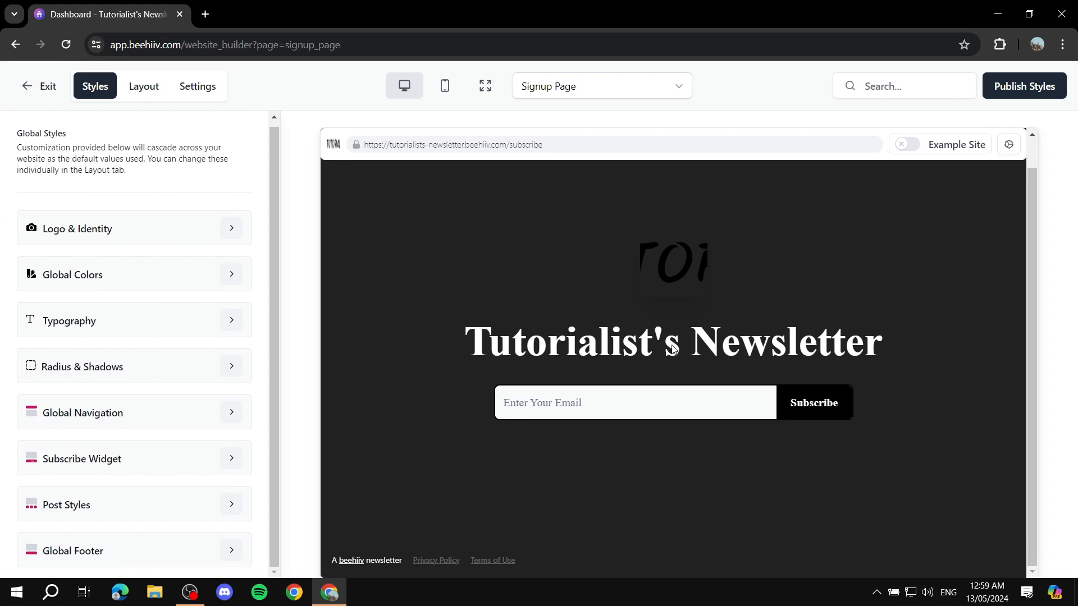
scroll(509, 486, up, 2)
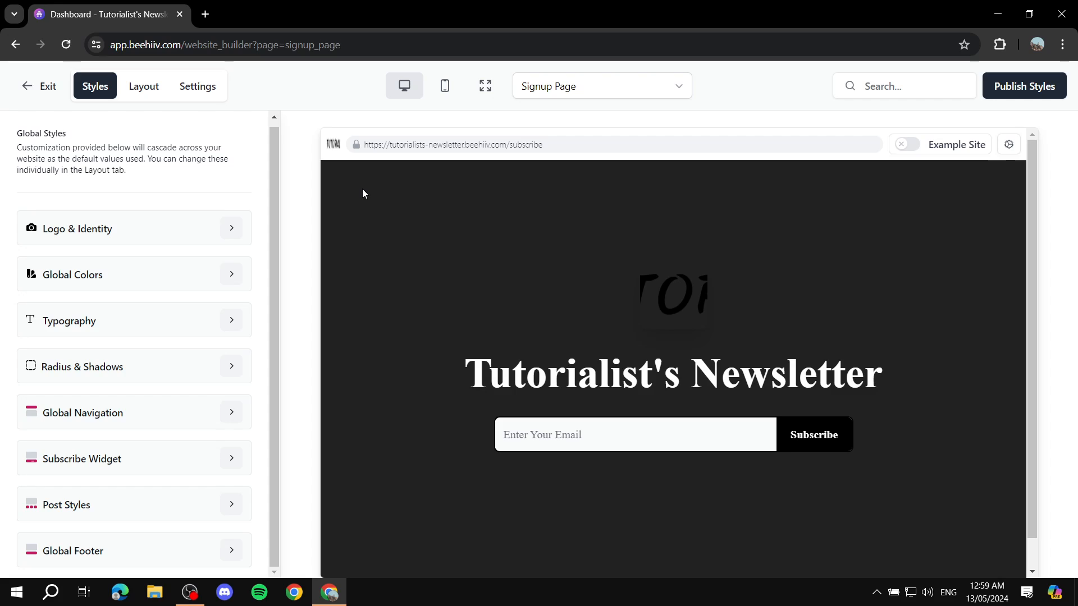
- Examine the Signup Page's Hero Section layout options, from background and image uploads to the text fields, signup widget and redirect link
click(153, 86)
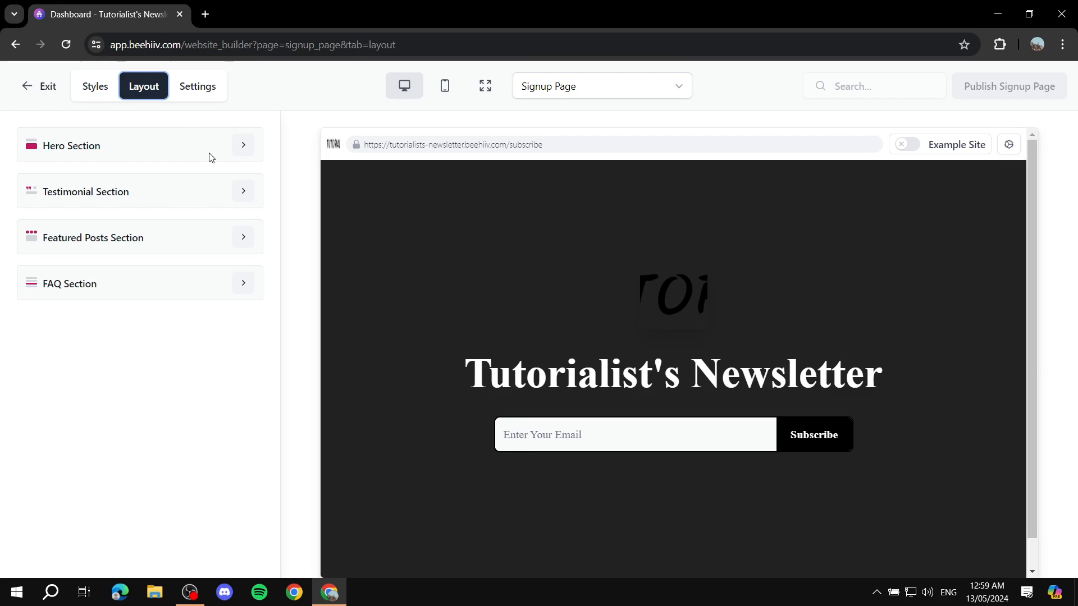
click(244, 149)
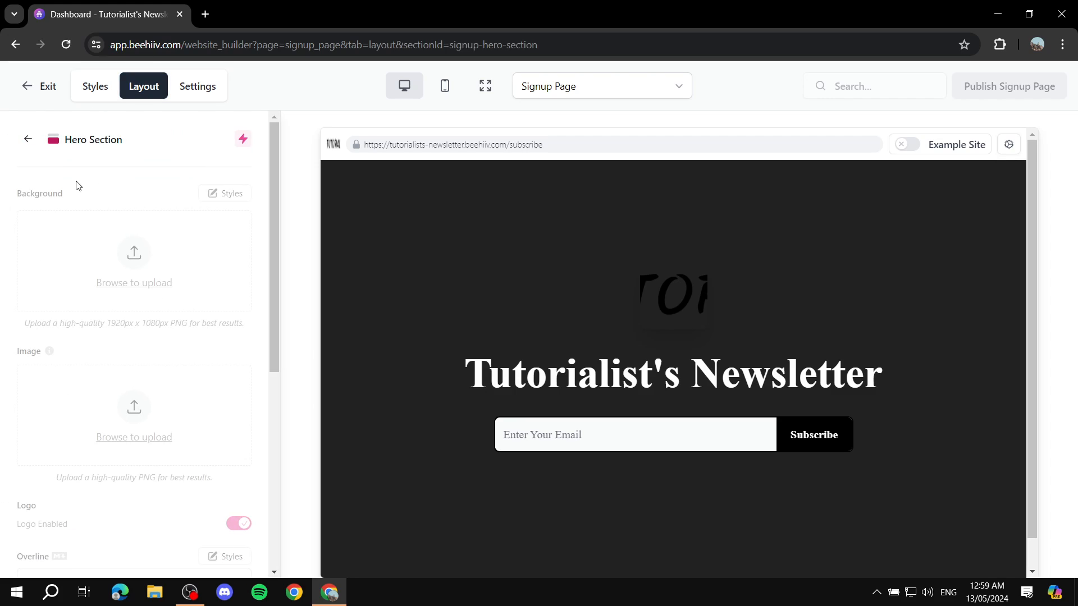
scroll(133, 252, down, 2)
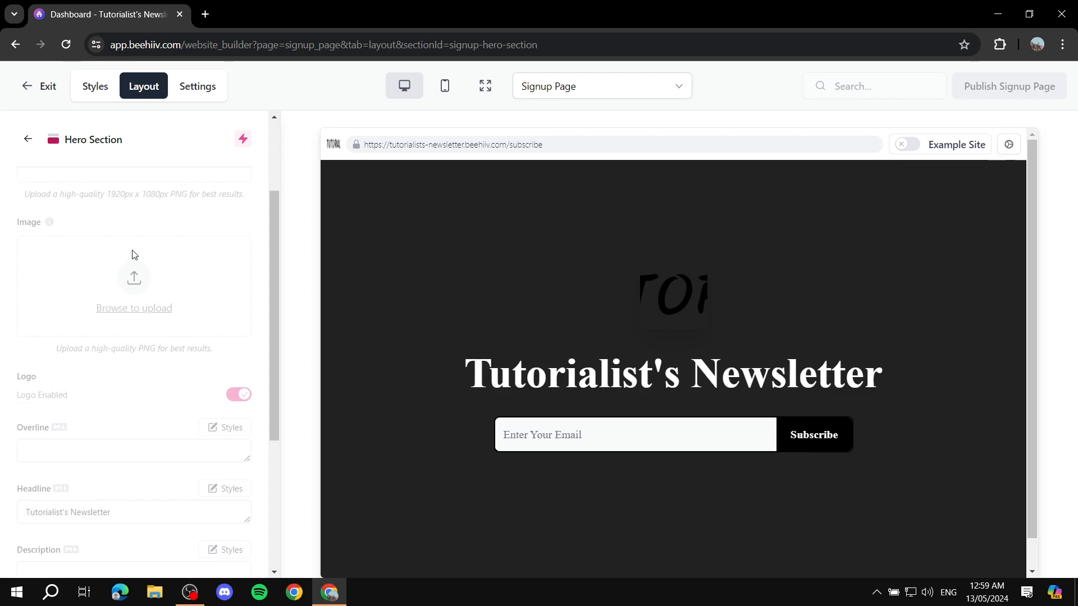
scroll(122, 203, up, 2)
scroll(192, 221, down, 3)
scroll(176, 231, down, 2)
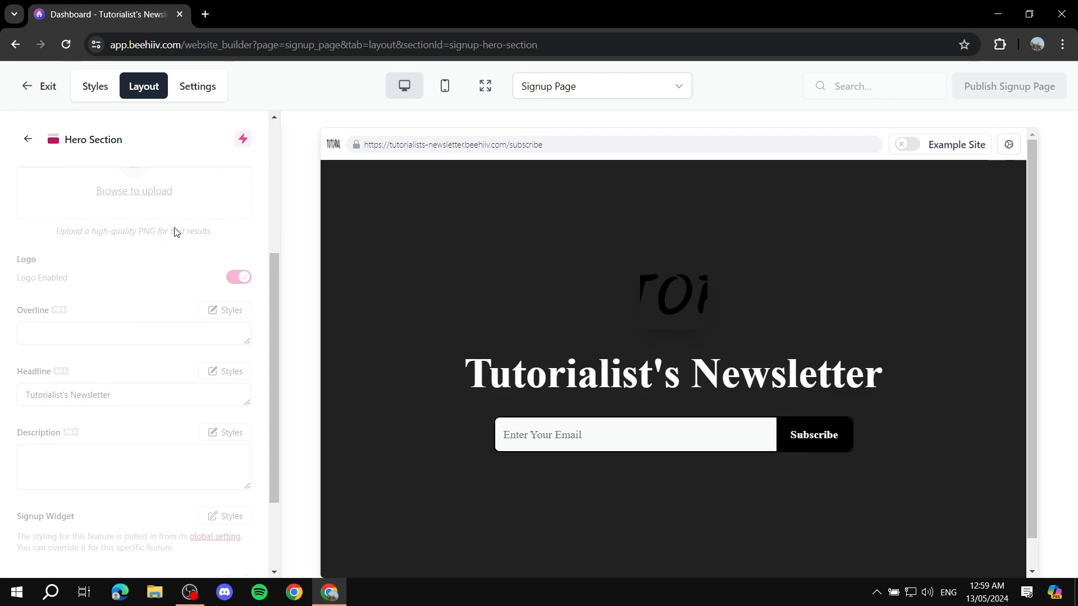
scroll(179, 272, down, 2)
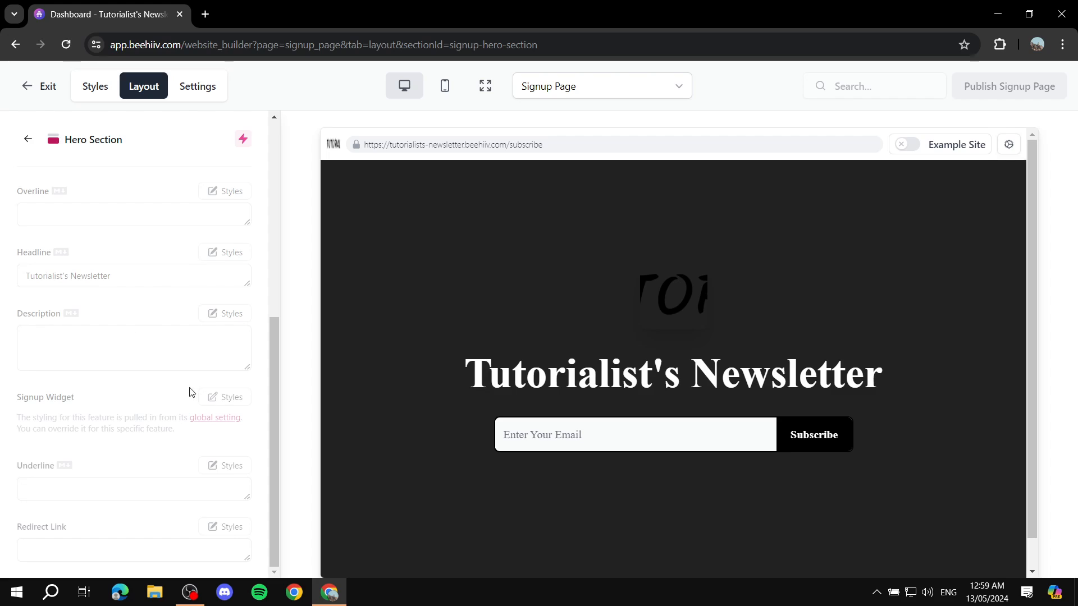
scroll(168, 303, up, 5)
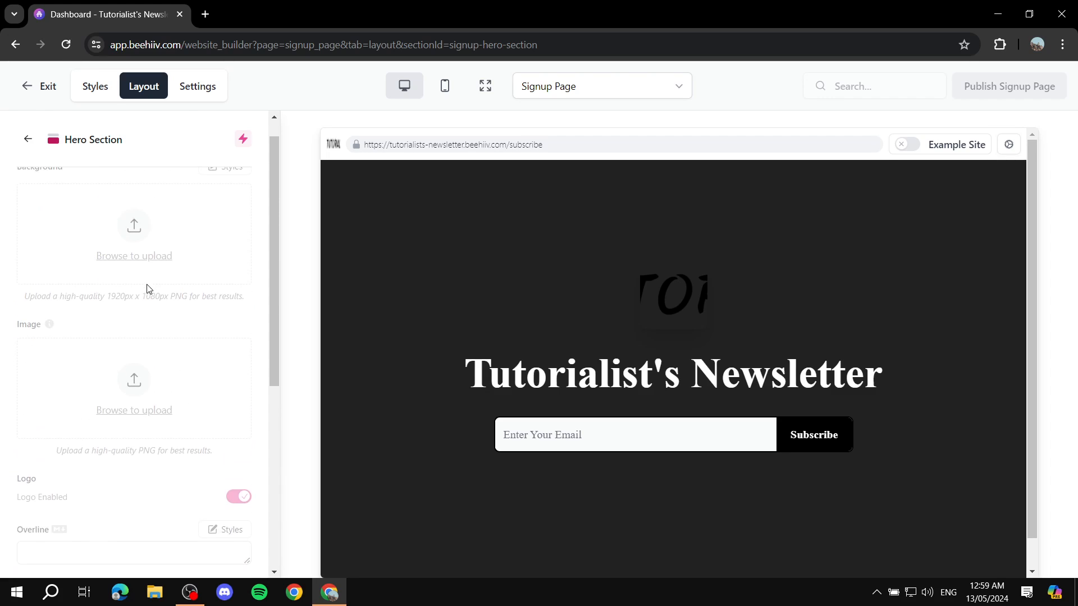
click(29, 141)
- Return to the global styles with the Home Page in the preview and publish the styles
click(95, 85)
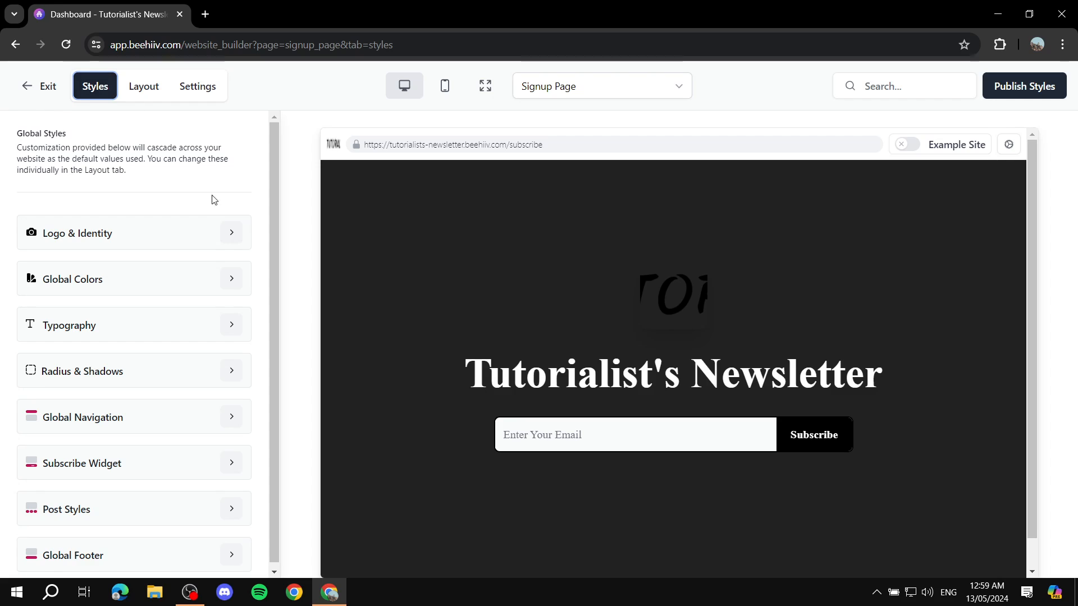
click(579, 93)
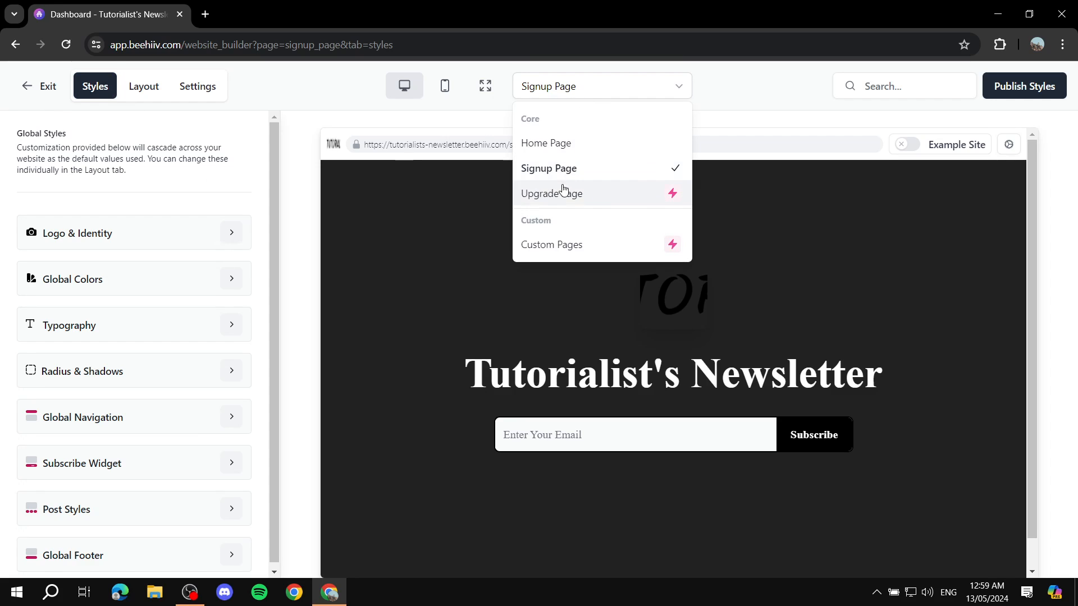
click(558, 145)
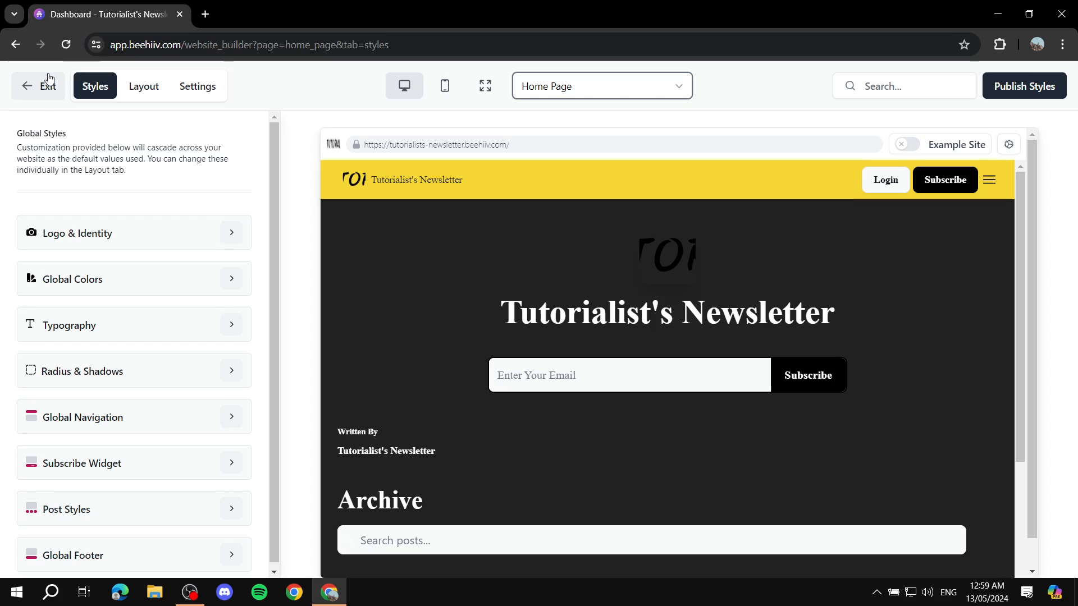
click(1031, 87)
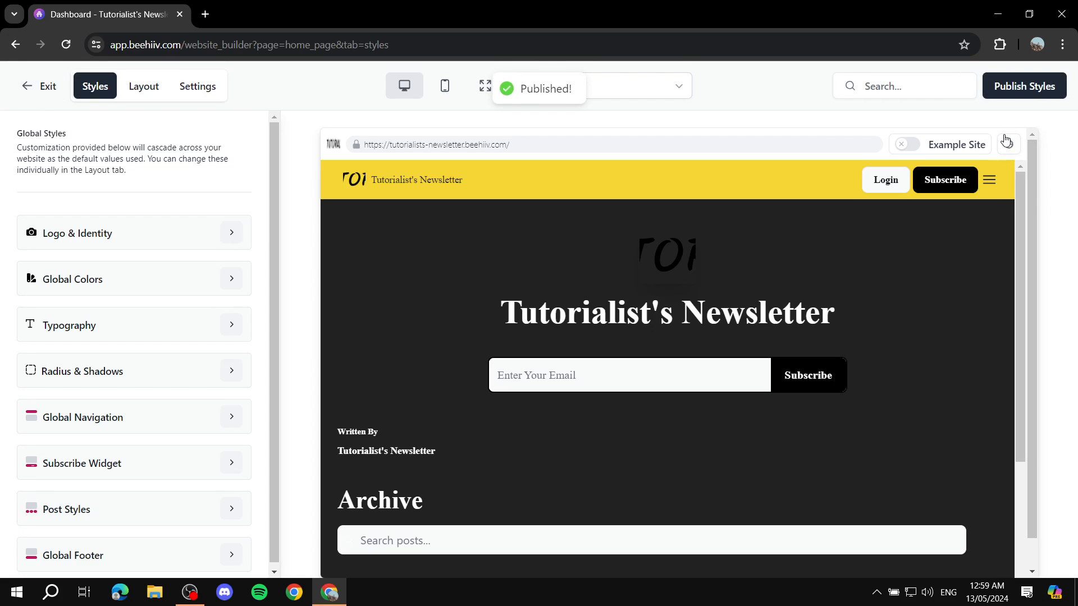
- Exit the Website Builder, view the live newsletter site, and close it to return to the dashboard
click(39, 86)
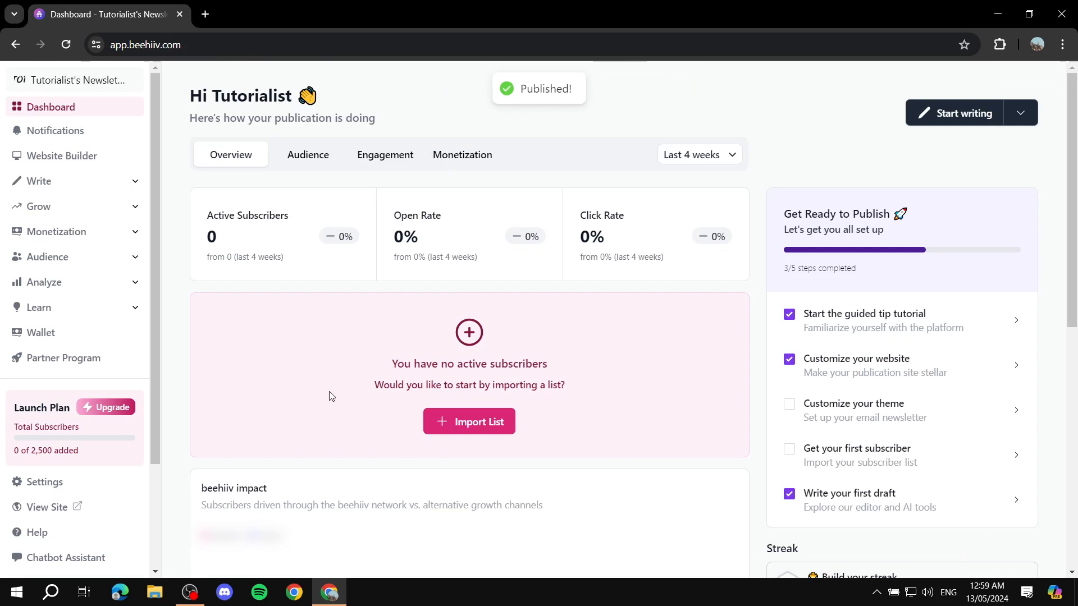
click(56, 507)
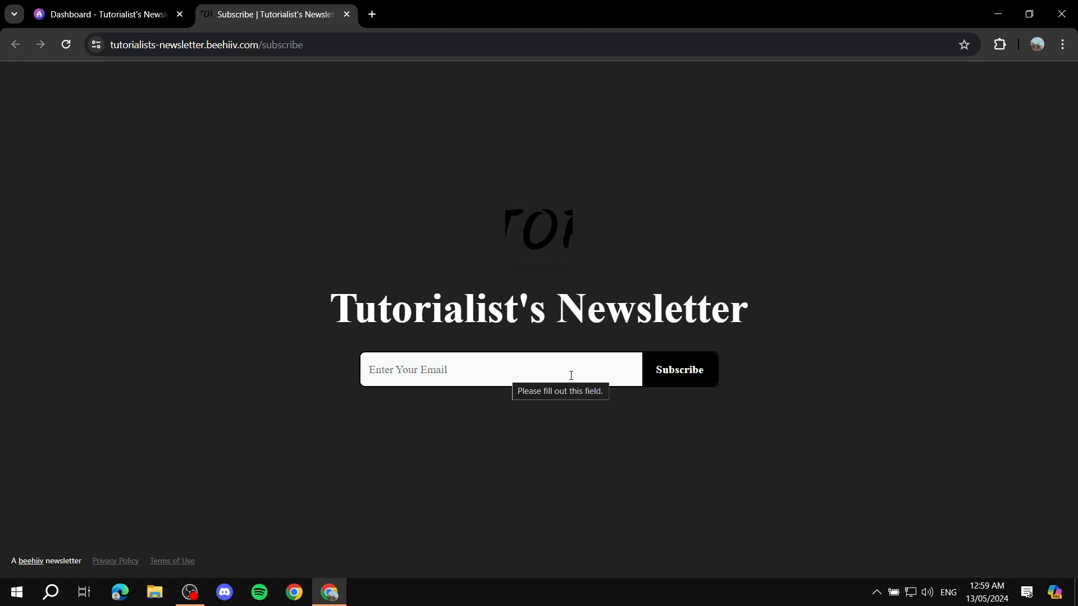
click(346, 14)
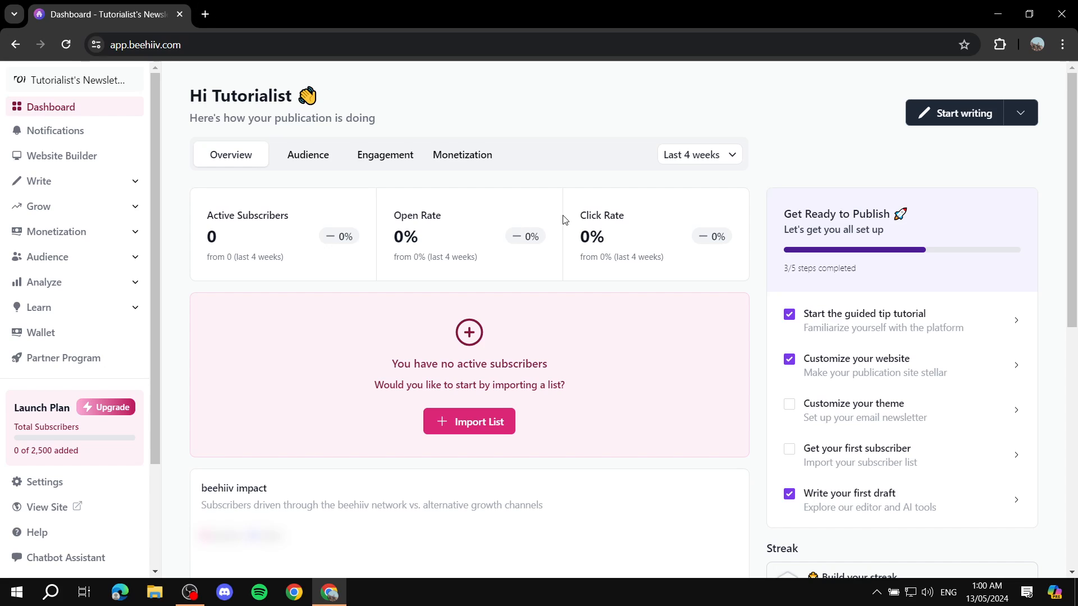